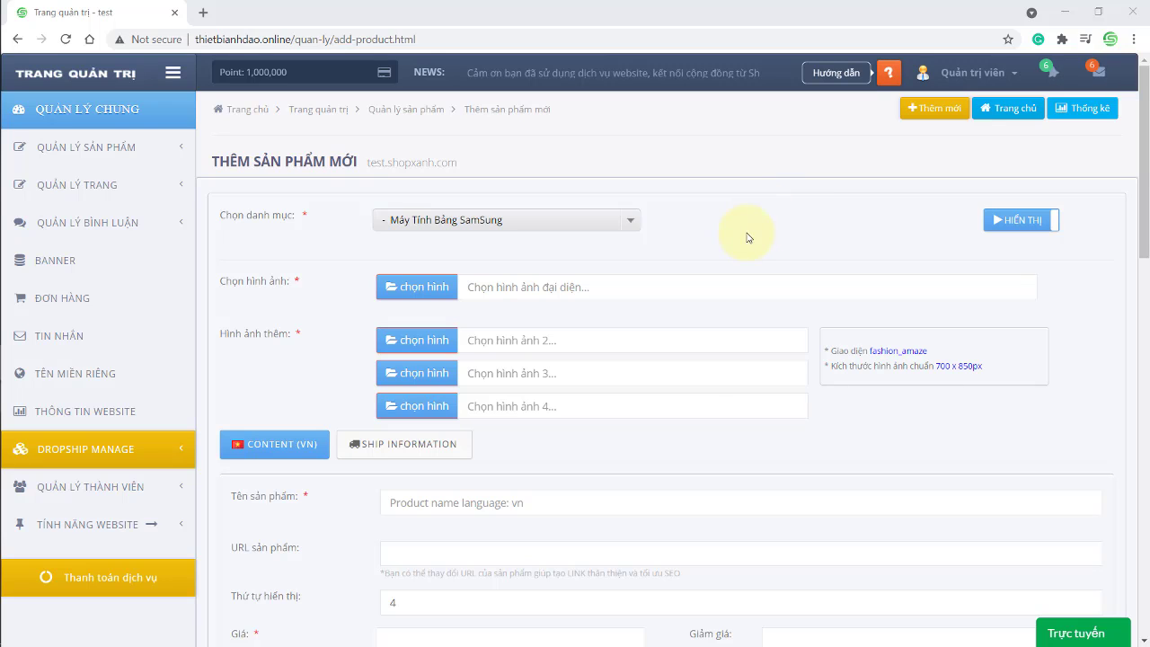
# - Set the product category to Điện Thoại, then try the hidden status and return it to HIỂN THỊ
pyautogui.click(623, 224)
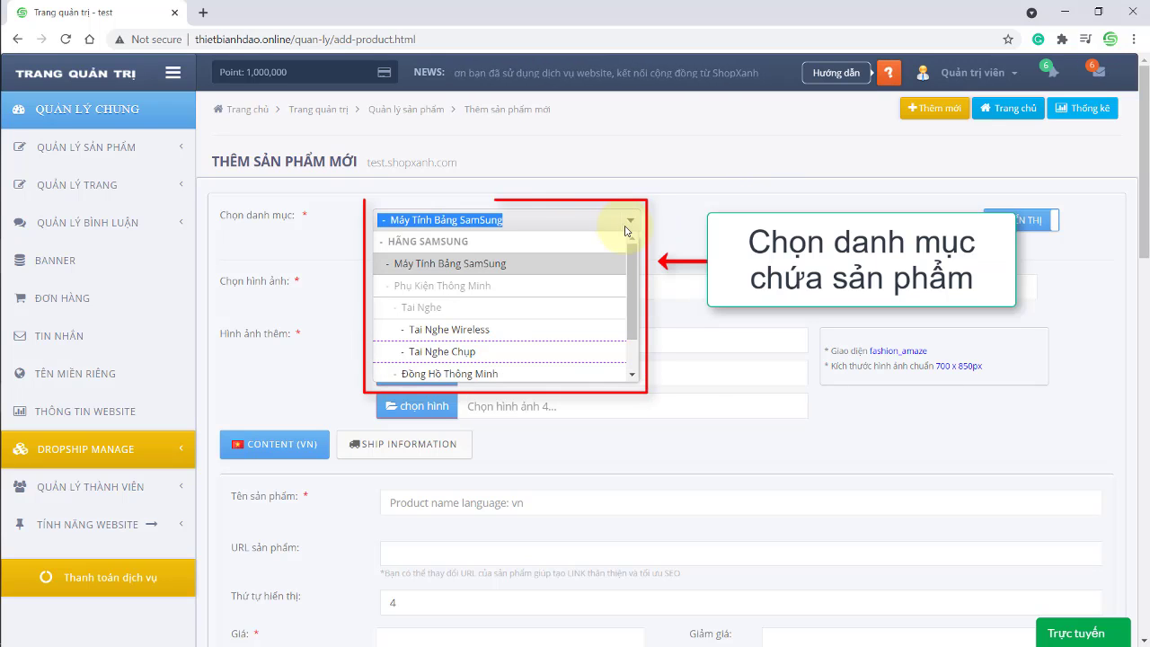
pyautogui.scroll(-1, 639, 305)
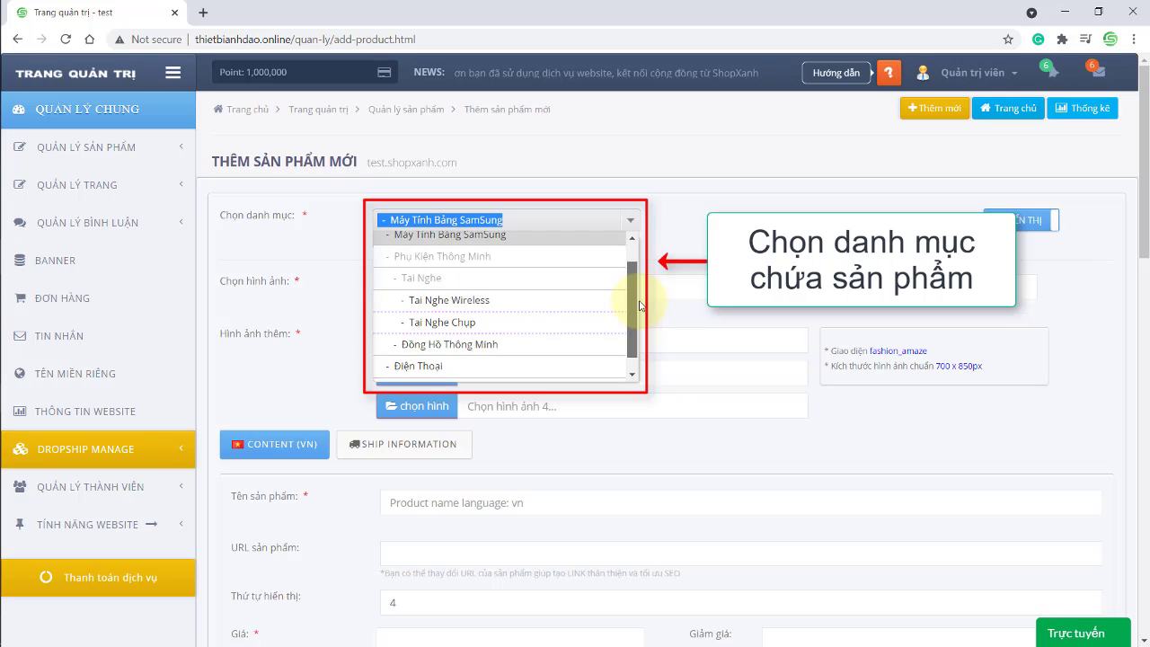
pyautogui.scroll(1, 642, 293)
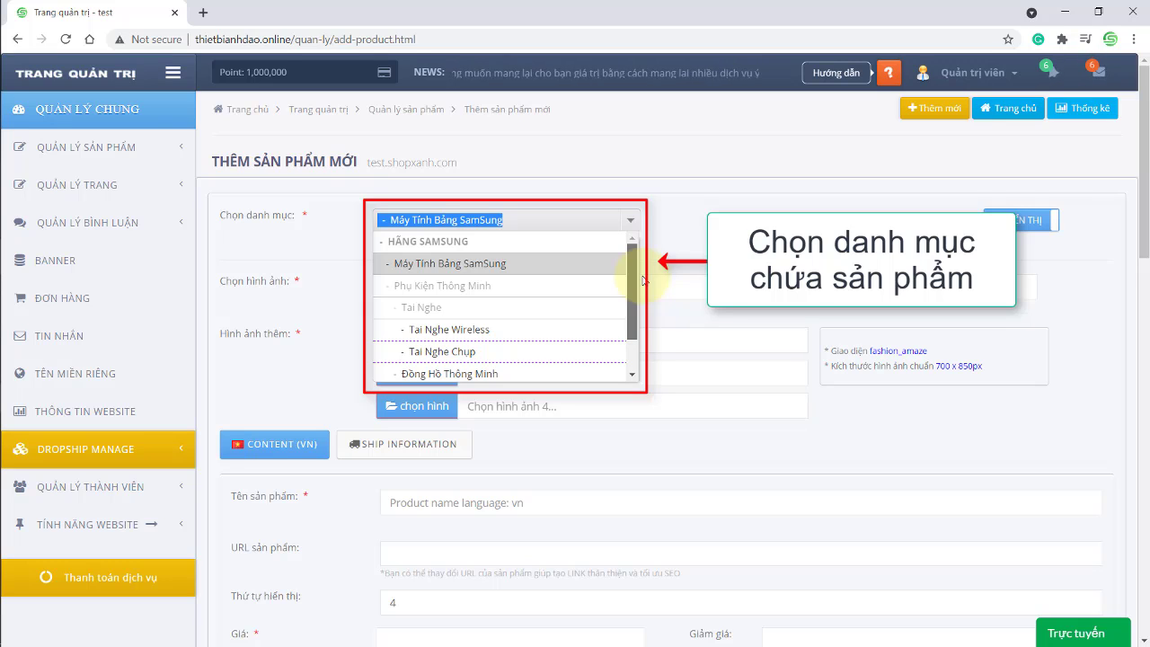
pyautogui.scroll(-2, 633, 284)
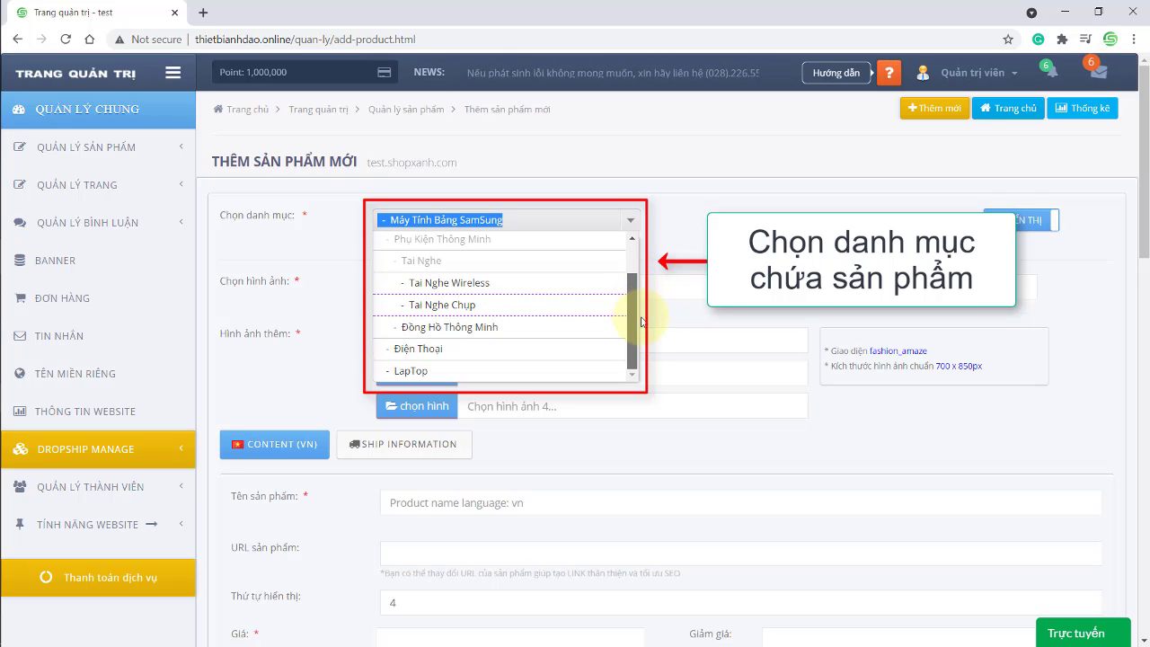
pyautogui.click(552, 350)
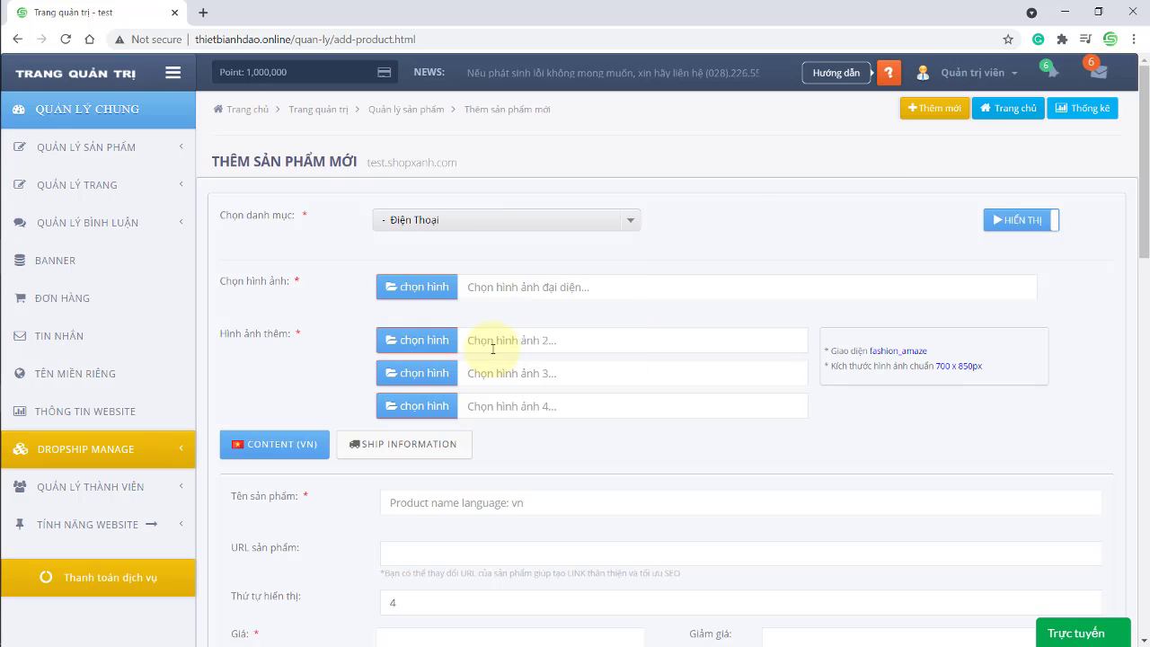
pyautogui.click(1019, 225)
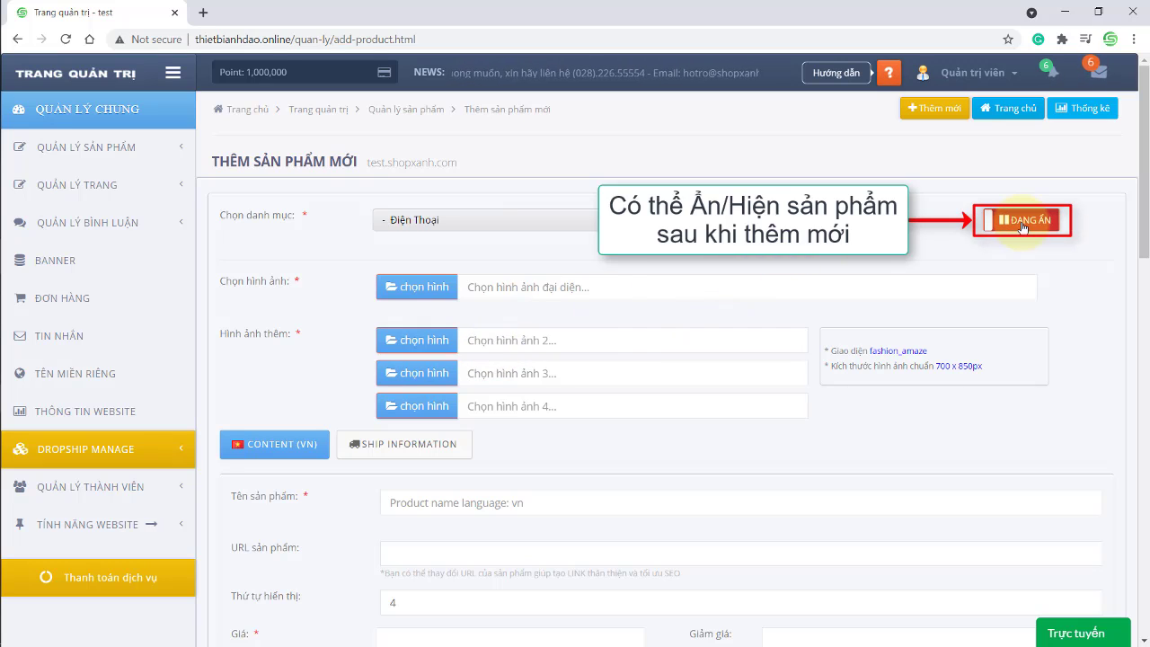
pyautogui.click(1021, 225)
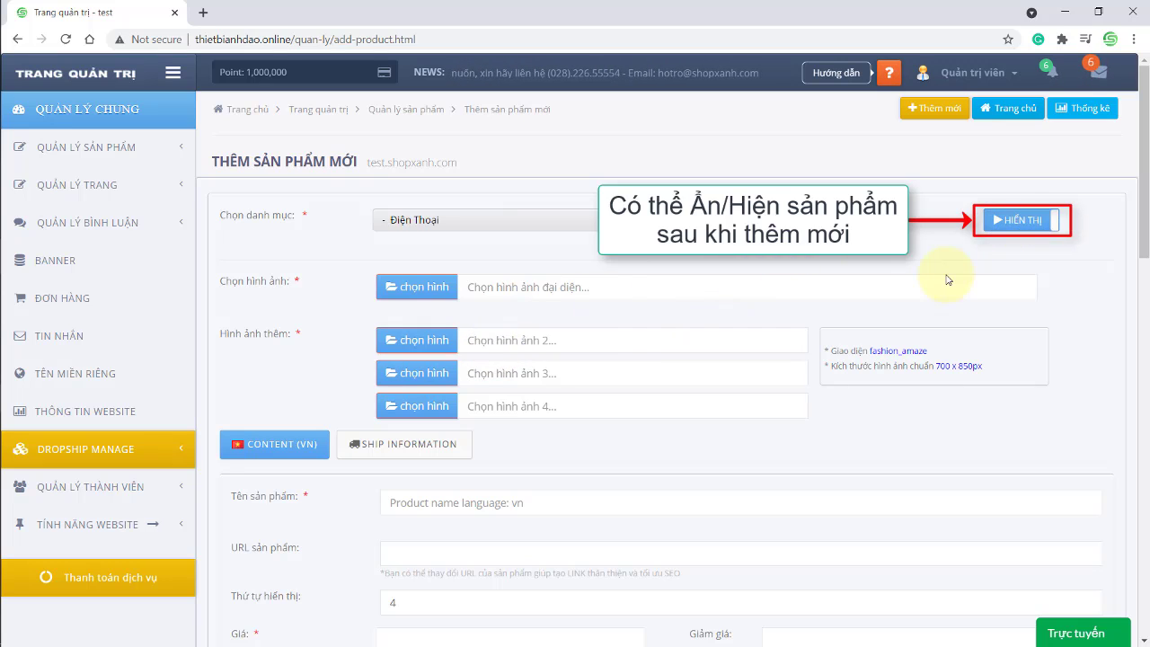
# - Choose 8.jpg from the Dien thoai folder as the product's main image and 9.jpg as image 2
pyautogui.click(418, 299)
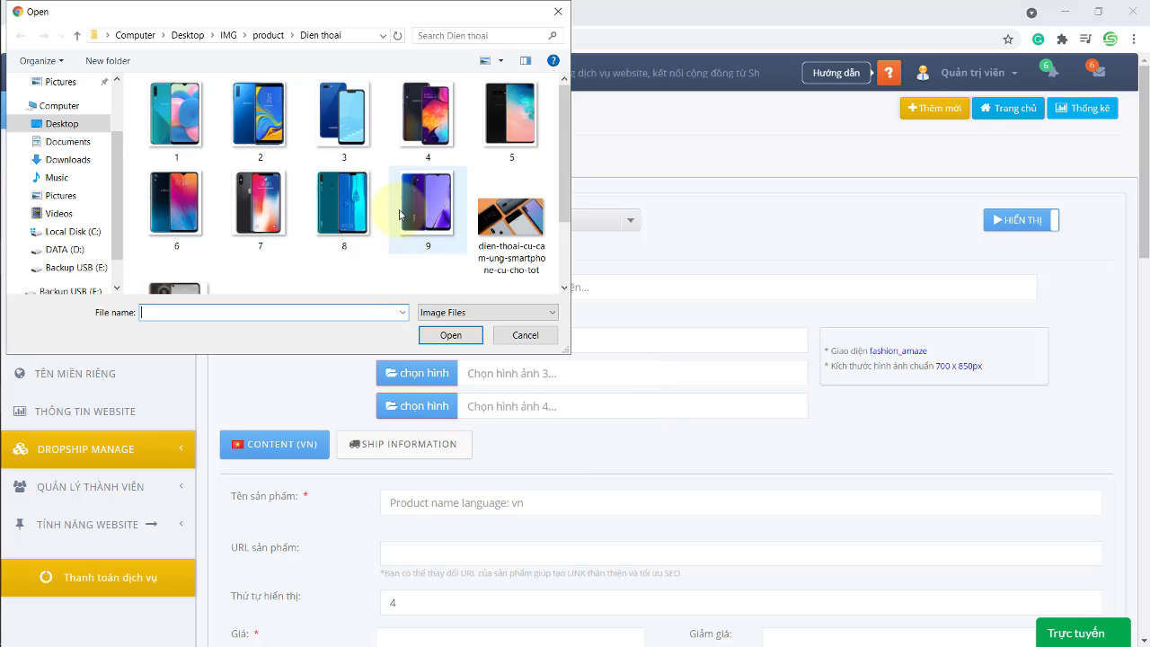
pyautogui.doubleClick(349, 203)
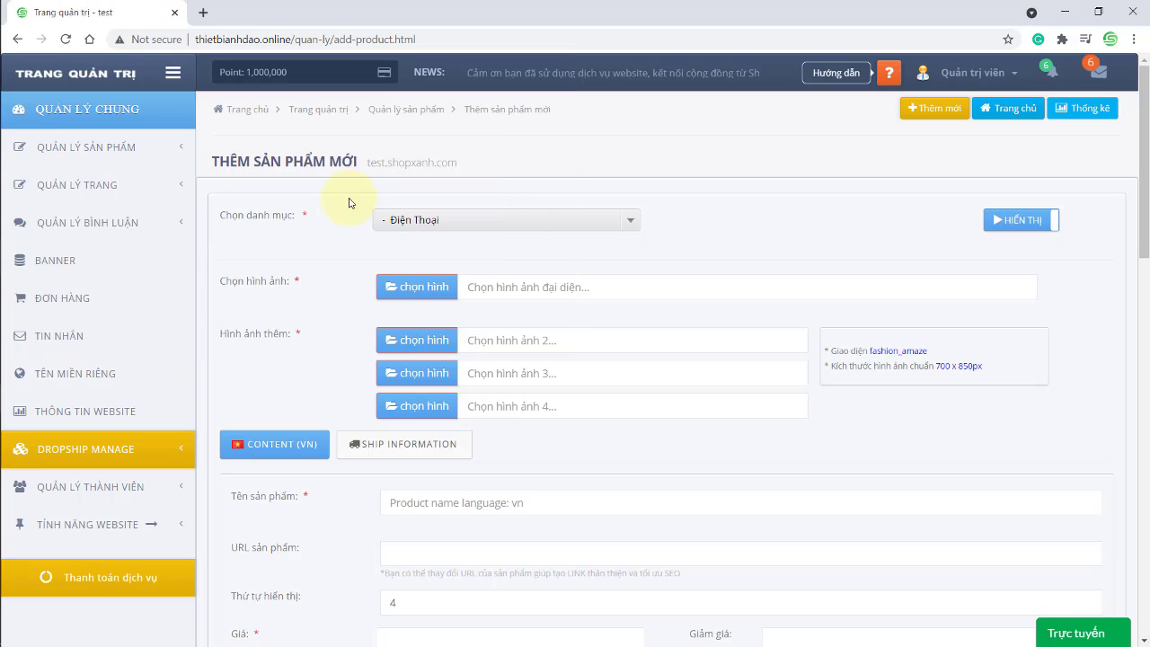
pyautogui.click(441, 337)
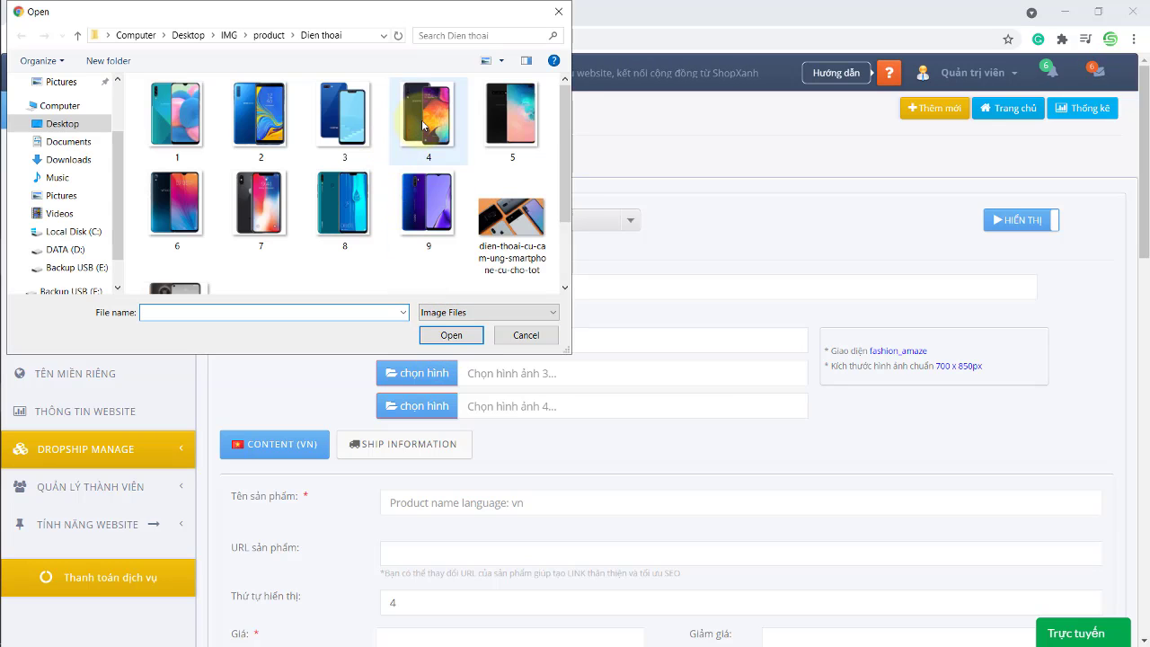
pyautogui.click(428, 207)
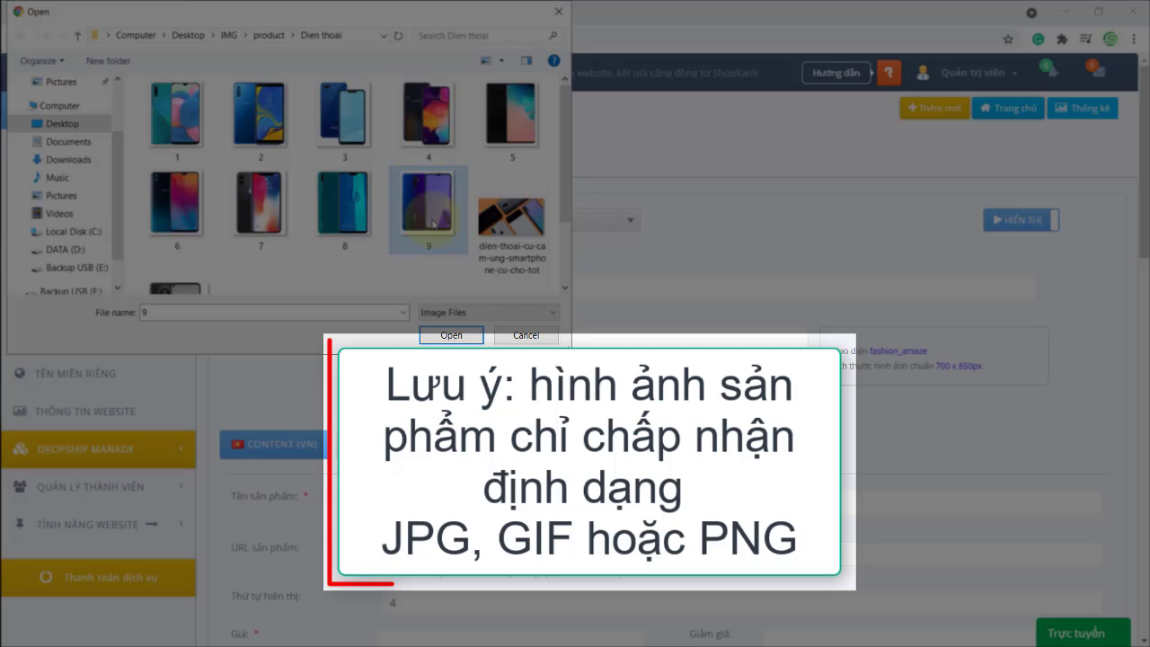
pyautogui.doubleClick(432, 223)
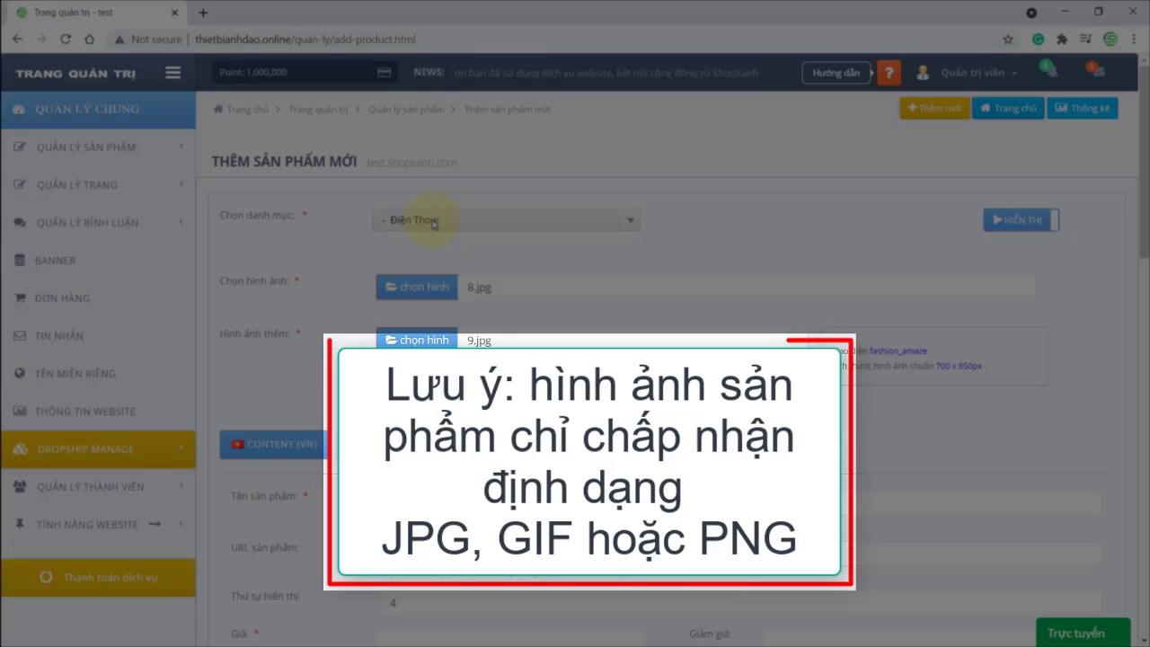
# - Choose 5.jpg as additional image 3 and 6.jpg as additional image 4
pyautogui.click(457, 288)
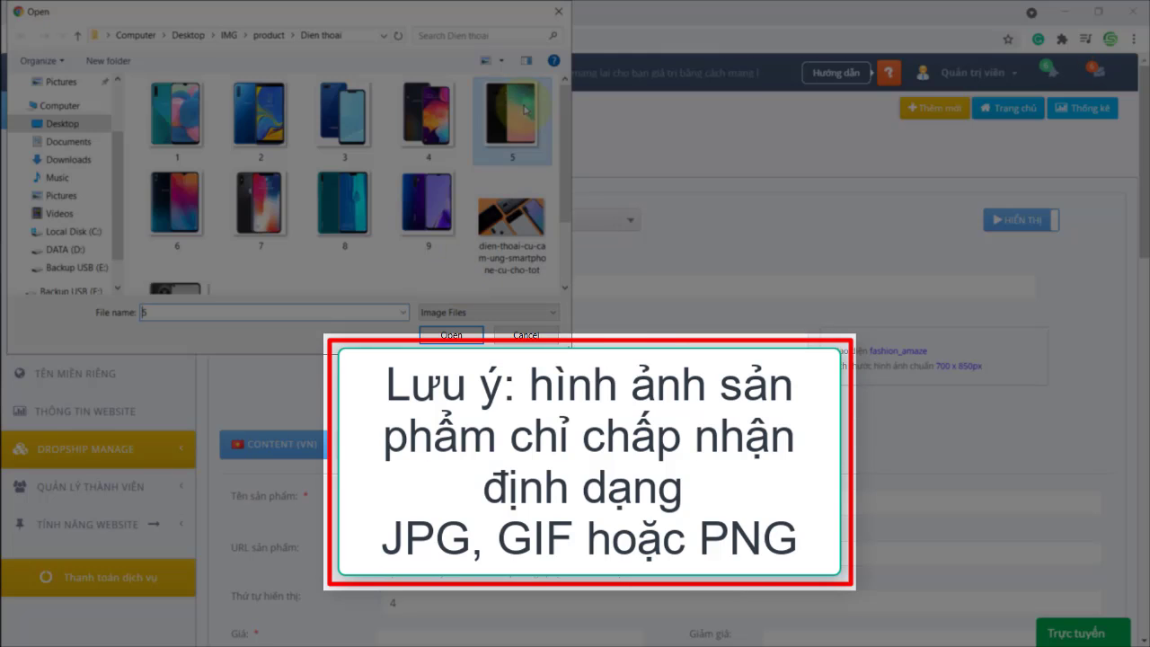
pyautogui.doubleClick(344, 202)
pyautogui.click(417, 286)
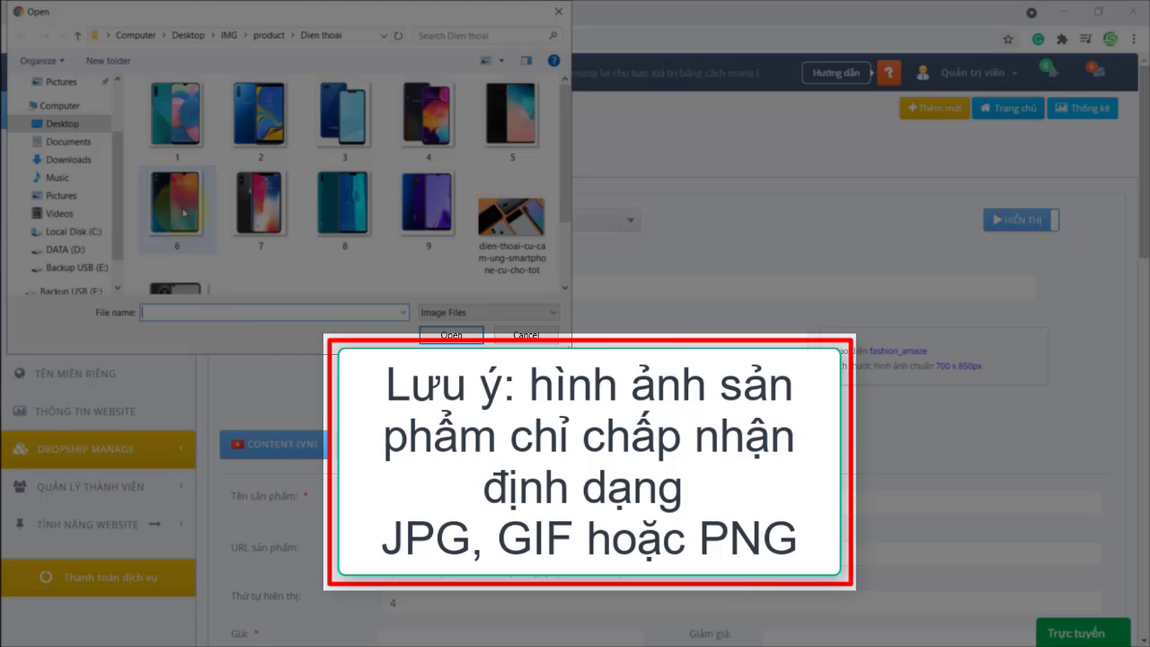
pyautogui.doubleClick(192, 231)
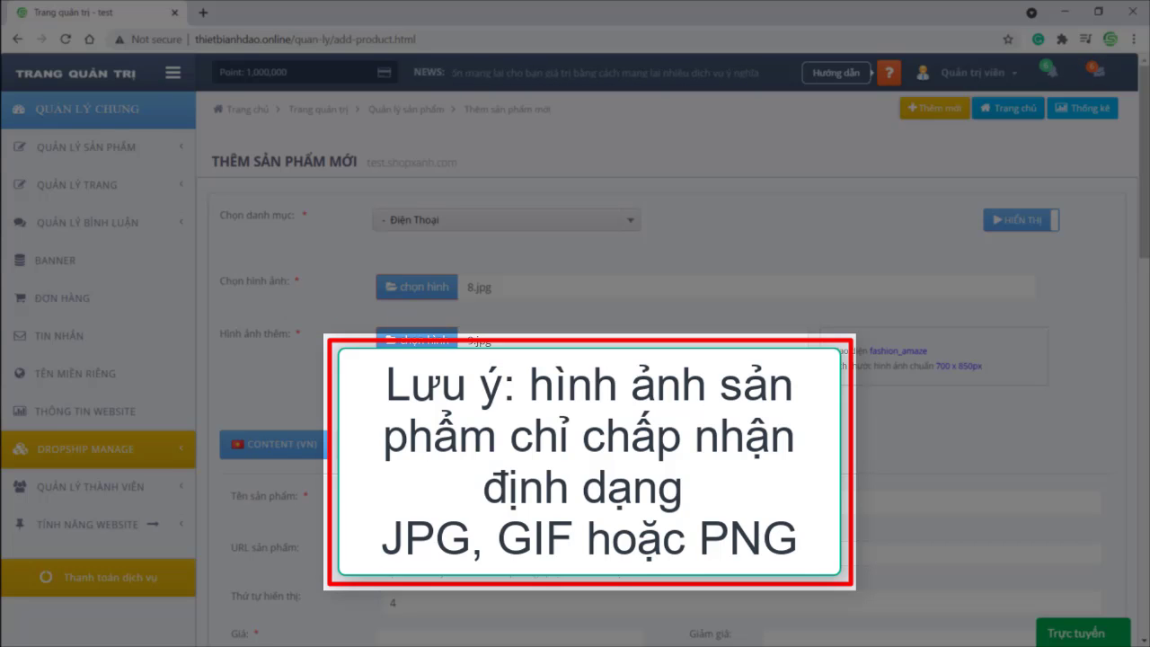
# - Name the product "Sản Phẩm DEMO 5", adapting the saved entry "Sản Phẩm DEMO 1"
pyautogui.scroll(-2, 564, 441)
pyautogui.scroll(-4, 564, 442)
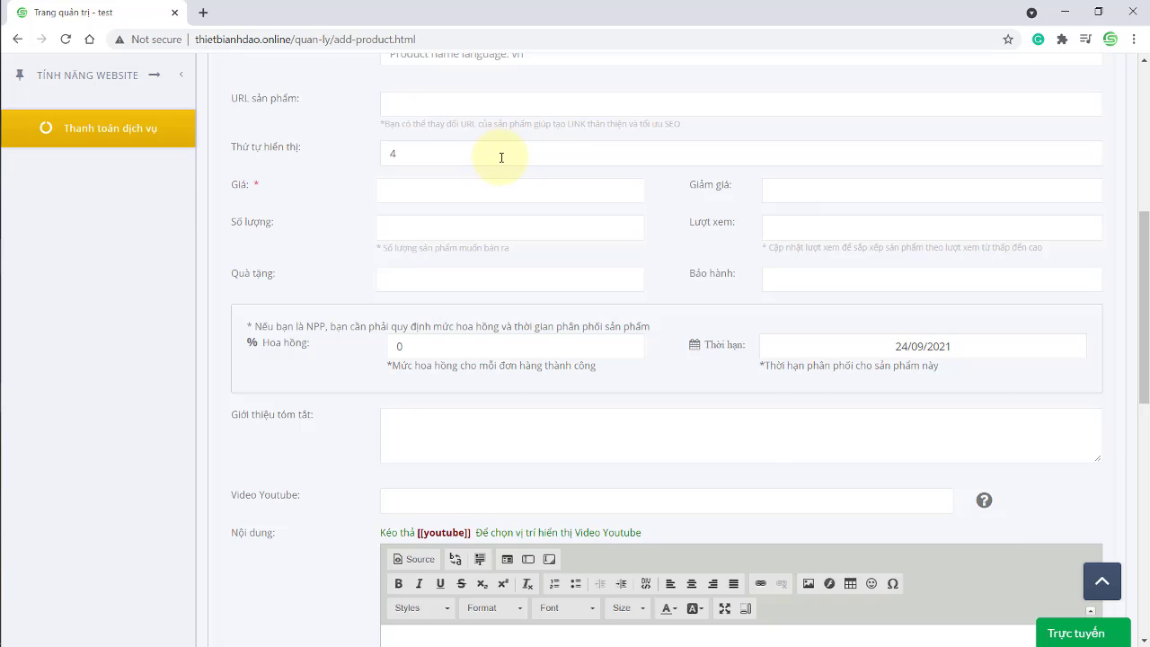
pyautogui.scroll(2, 522, 187)
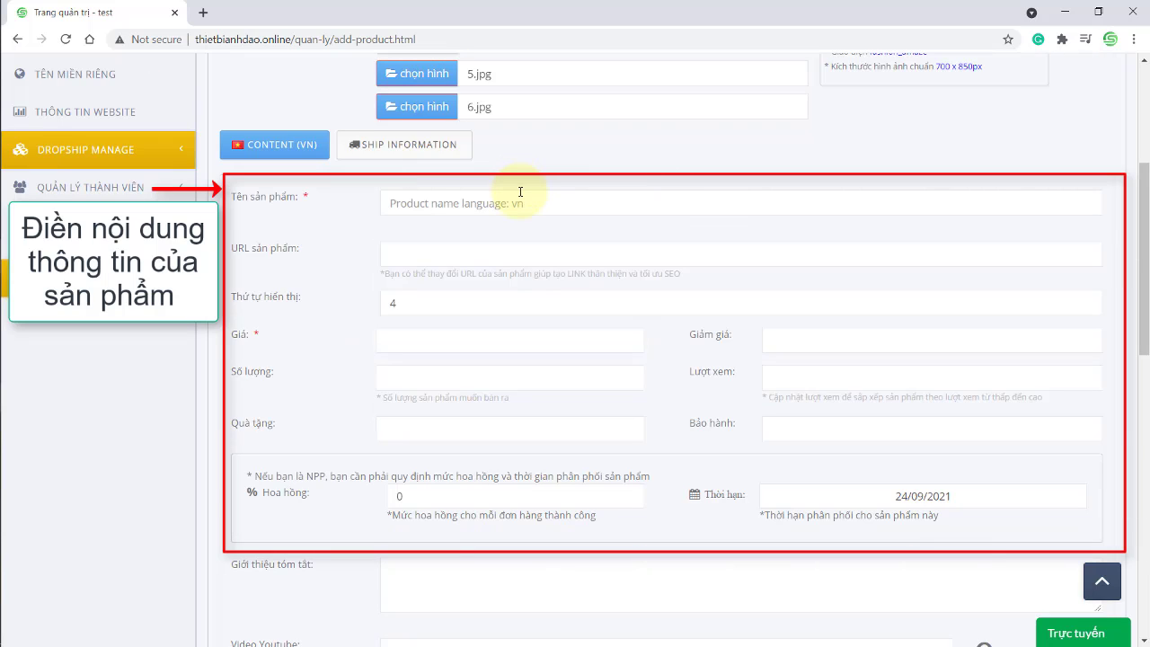
pyautogui.click(521, 192)
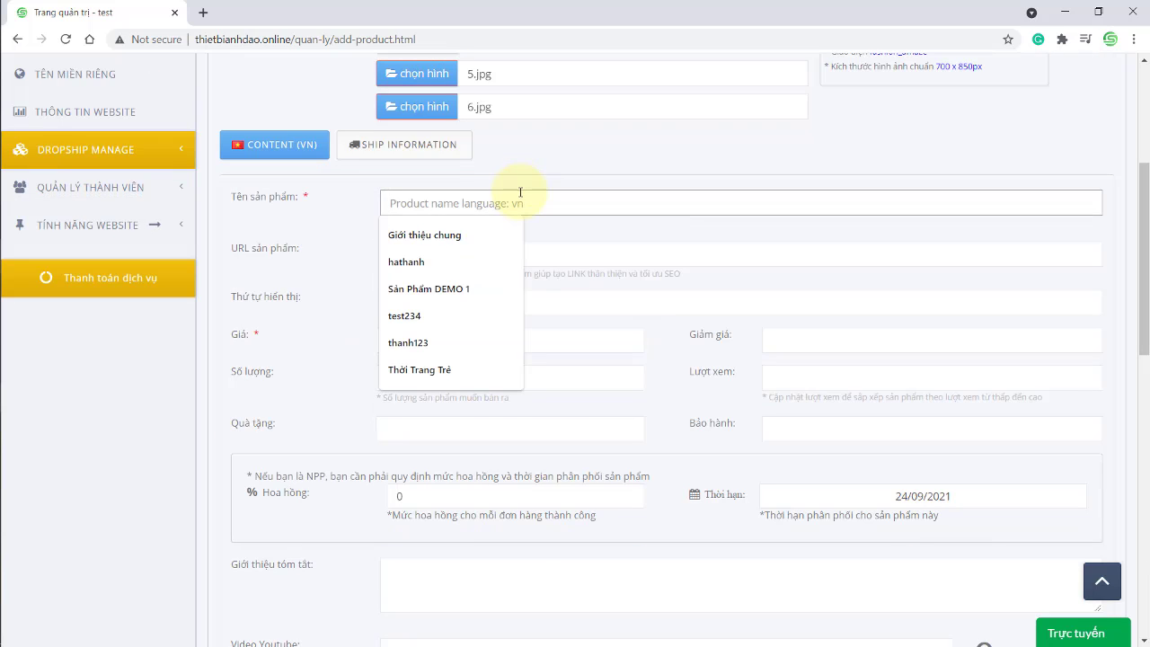
pyautogui.click(429, 289)
pyautogui.doubleClick(479, 203)
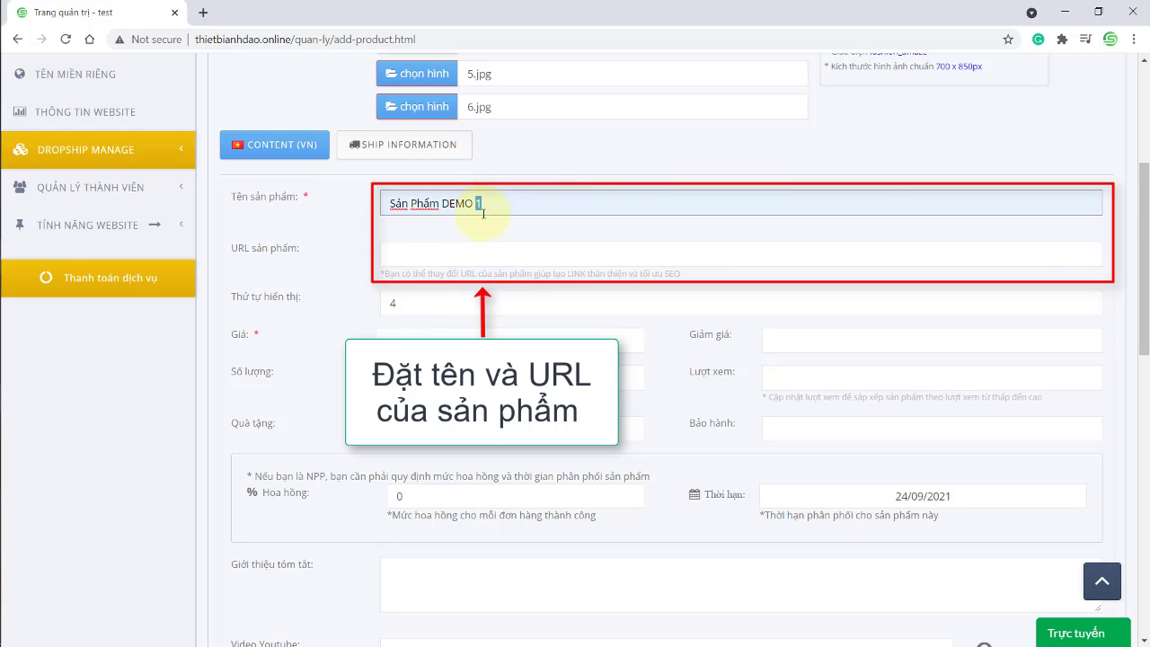
pyautogui.write('5')
# - Set the product URL to "san-pham-demo"
pyautogui.moveTo(605, 196); pyautogui.dragTo(161, 176)
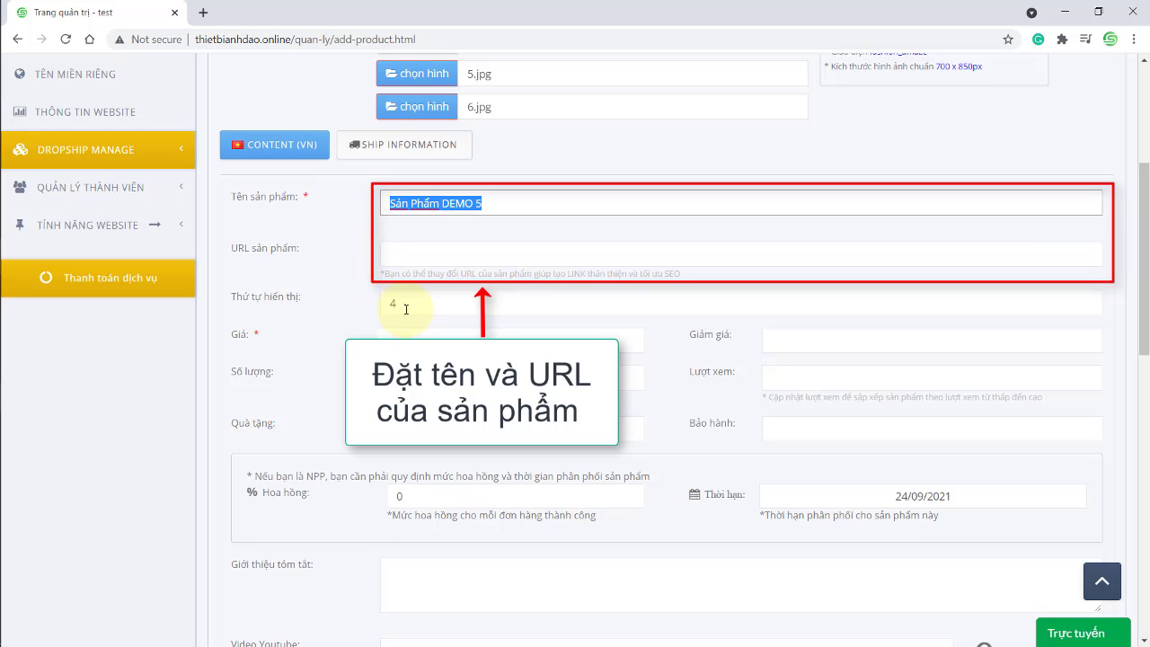
pyautogui.click(419, 255)
pyautogui.write('san')
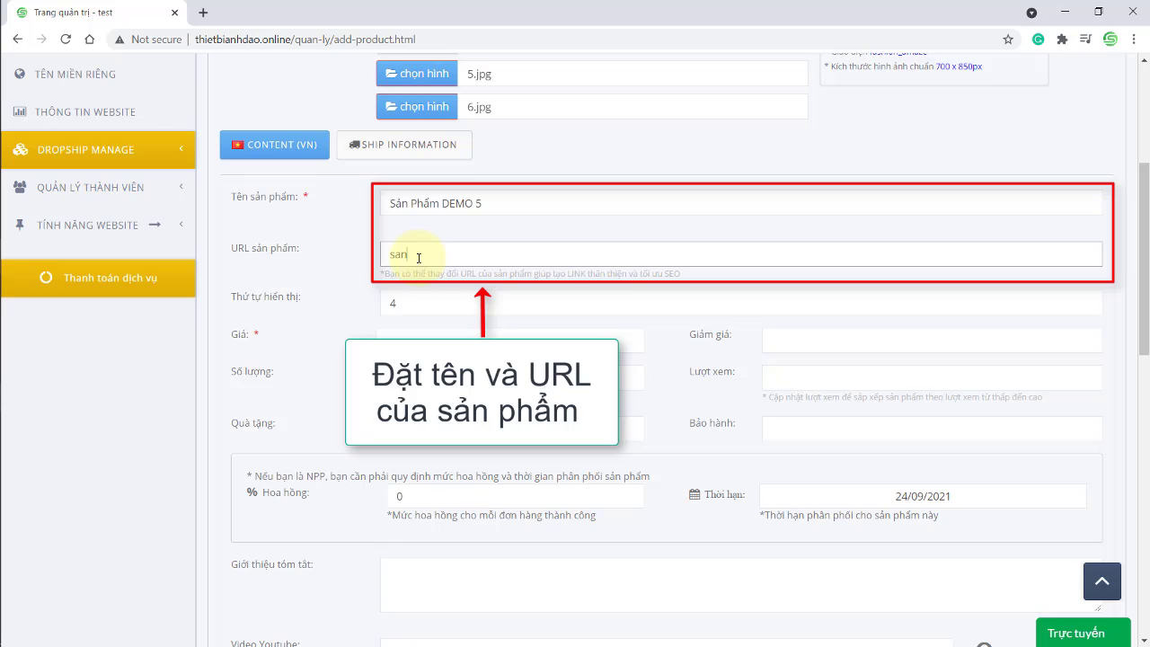
pyautogui.write('-pham-demo')
pyautogui.click(354, 334)
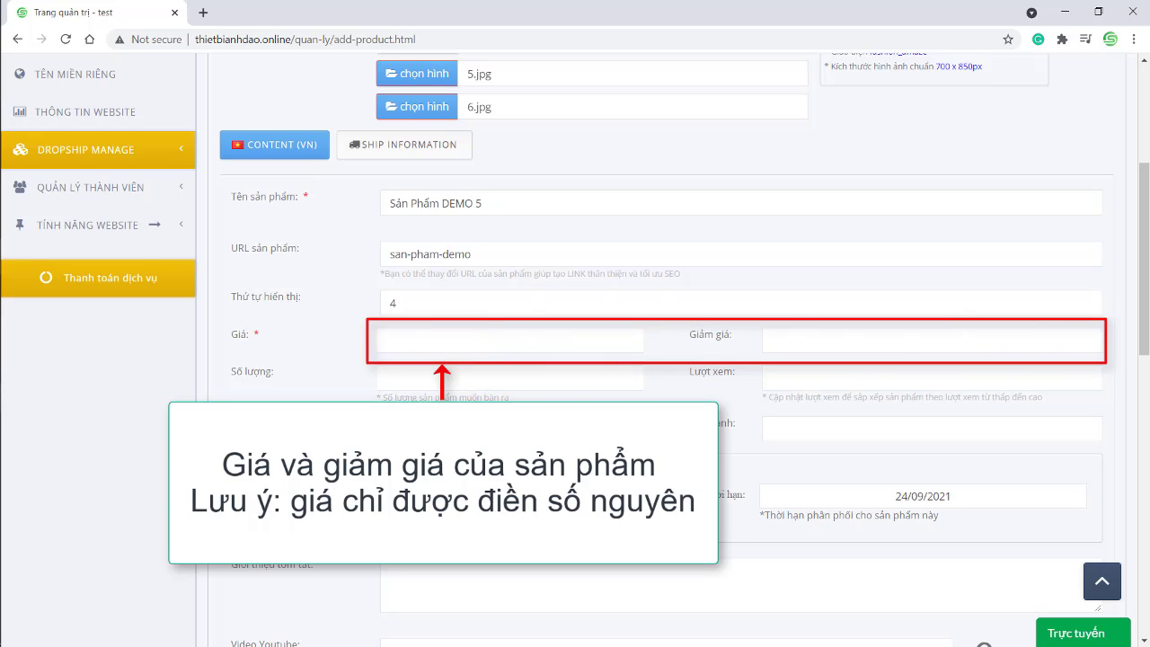
# - Set the product price (Giá) to 5000000 and the discount (Giảm giá) to 200000
pyautogui.click(480, 342)
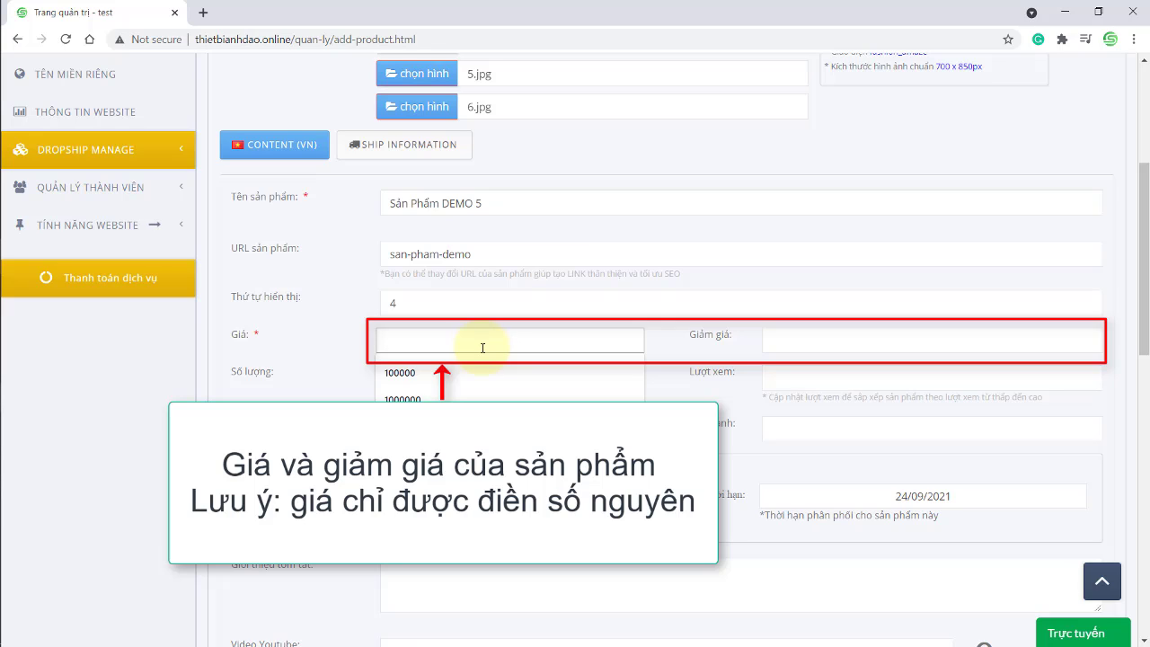
pyautogui.write('50000')
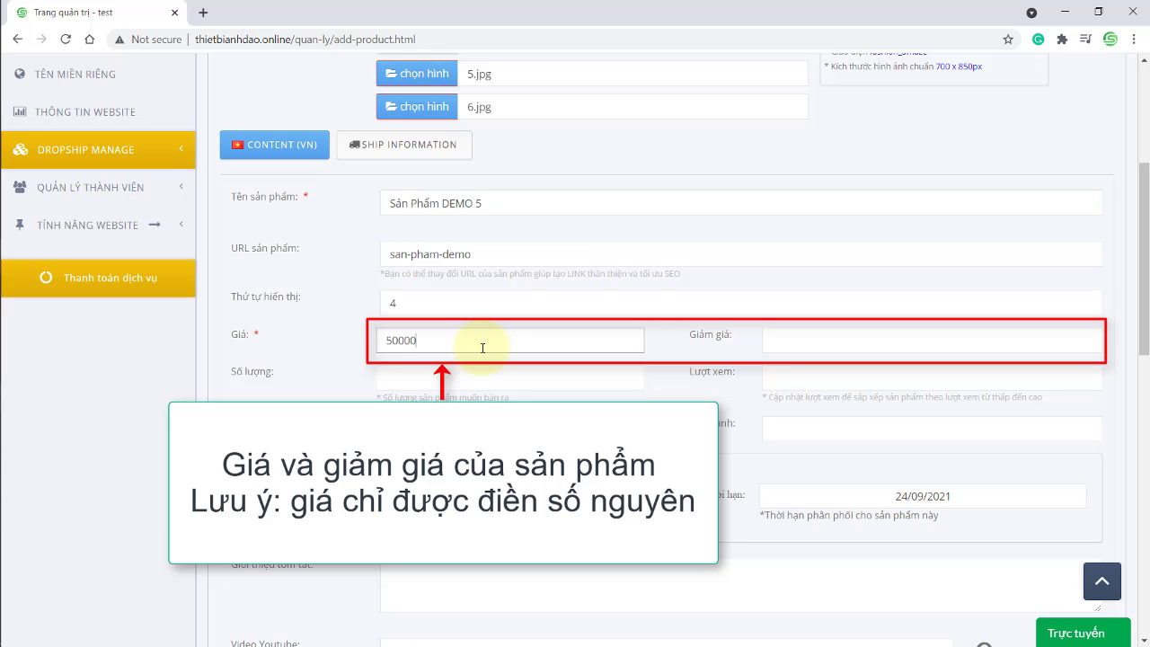
pyautogui.write('00')
pyautogui.click(788, 334)
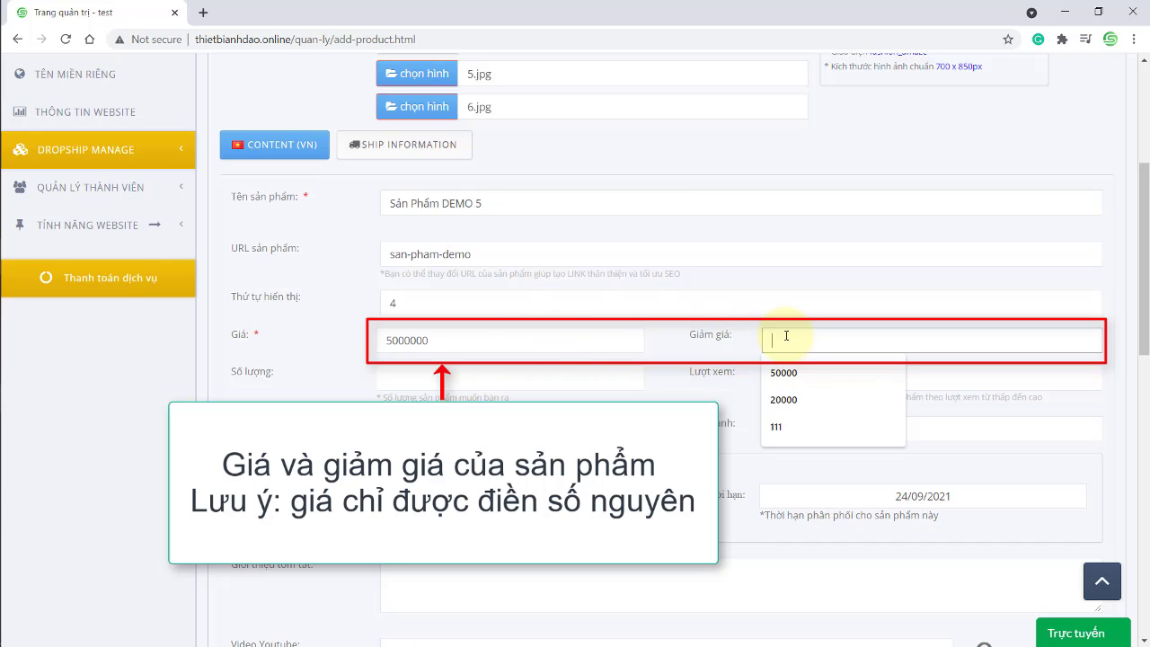
pyautogui.write('200000')
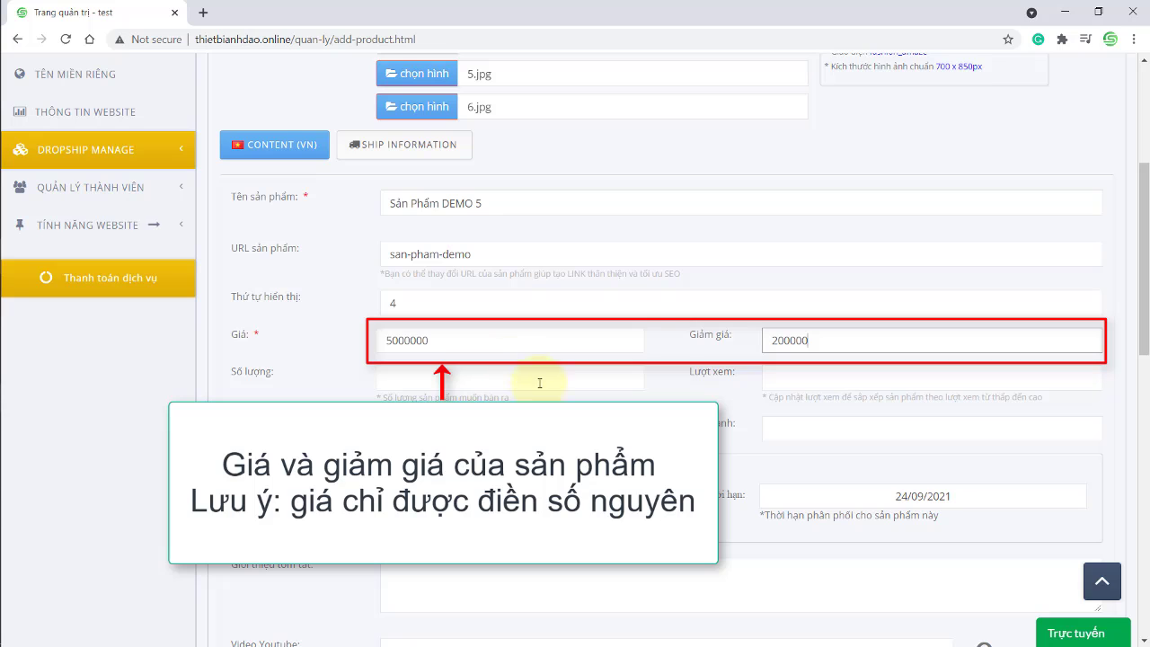
pyautogui.click(671, 379)
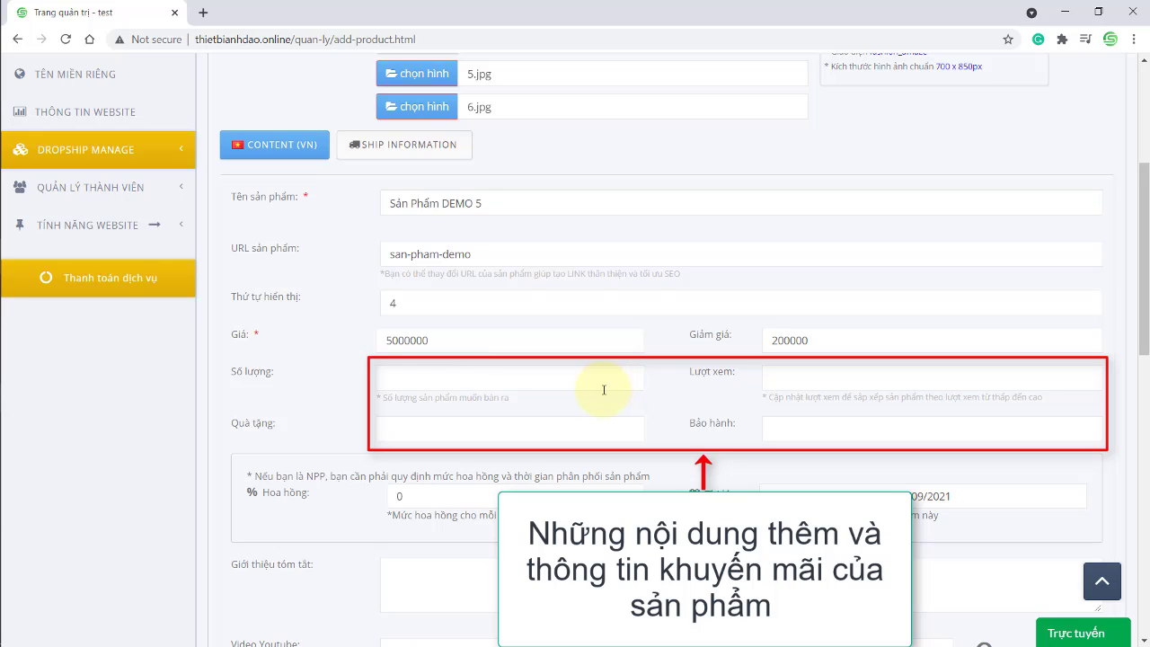
# - Set the product quantity (Số lượng) to 100 and leave the view count (Lượt xem) empty
pyautogui.click(577, 378)
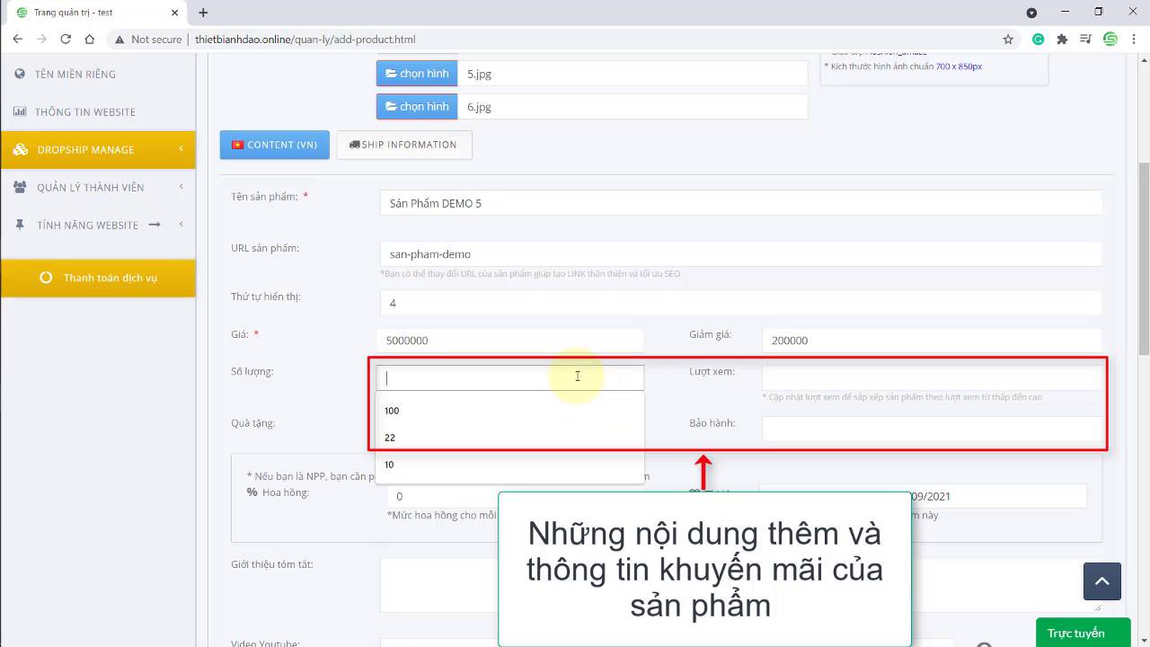
pyautogui.write('100')
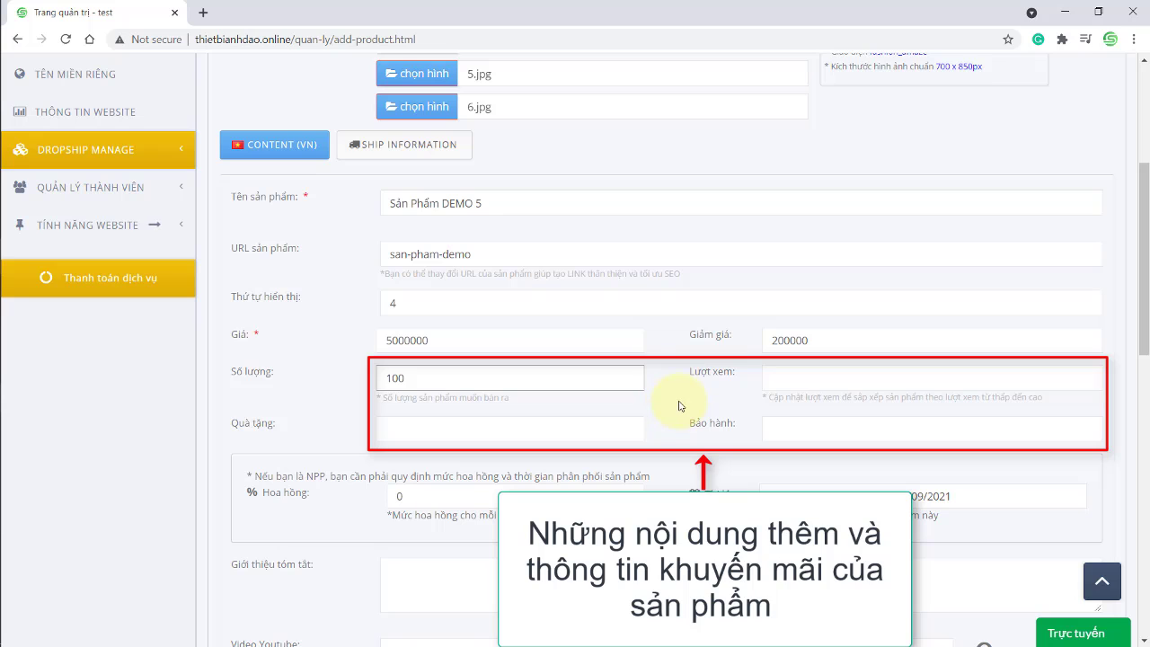
pyautogui.click(779, 378)
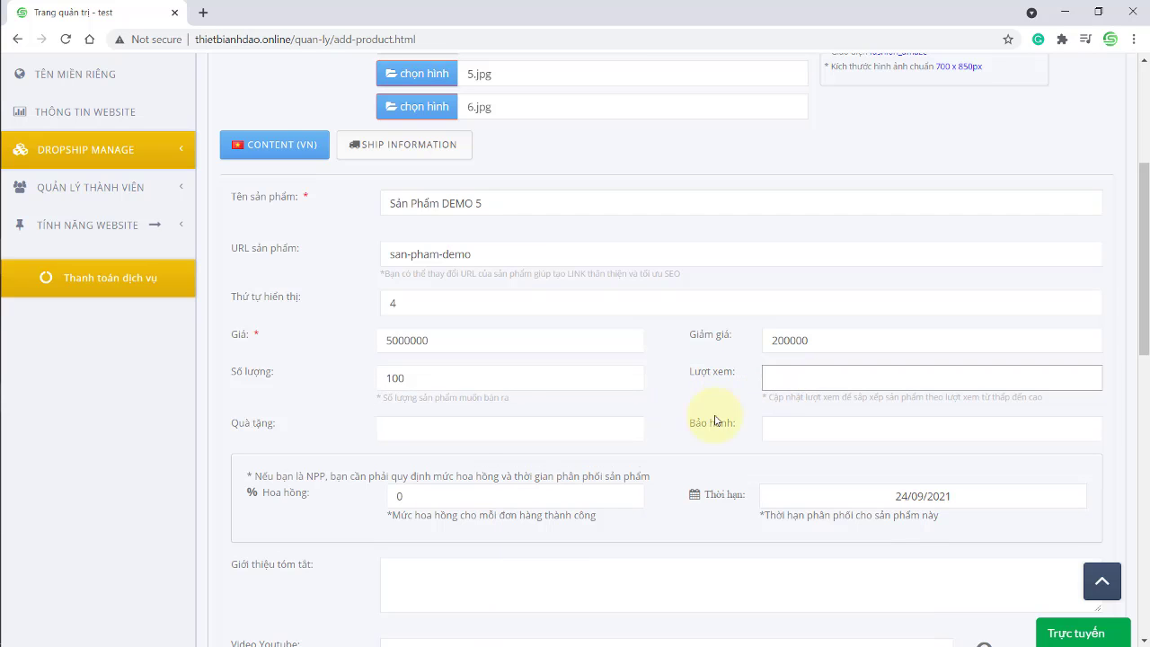
# - Fill in the gift (Quà tặng) as "Tặng phụ kiện chính hãng" and the warranty (Bảo hành) as "12 tháng"
pyautogui.click(489, 422)
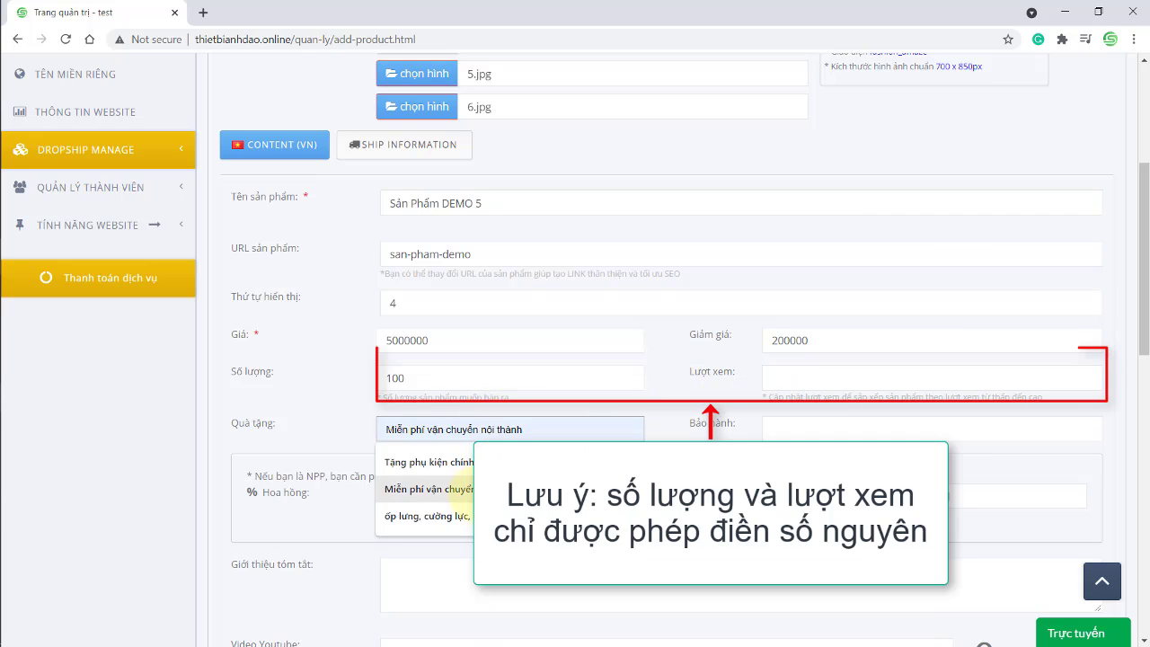
pyautogui.click(485, 461)
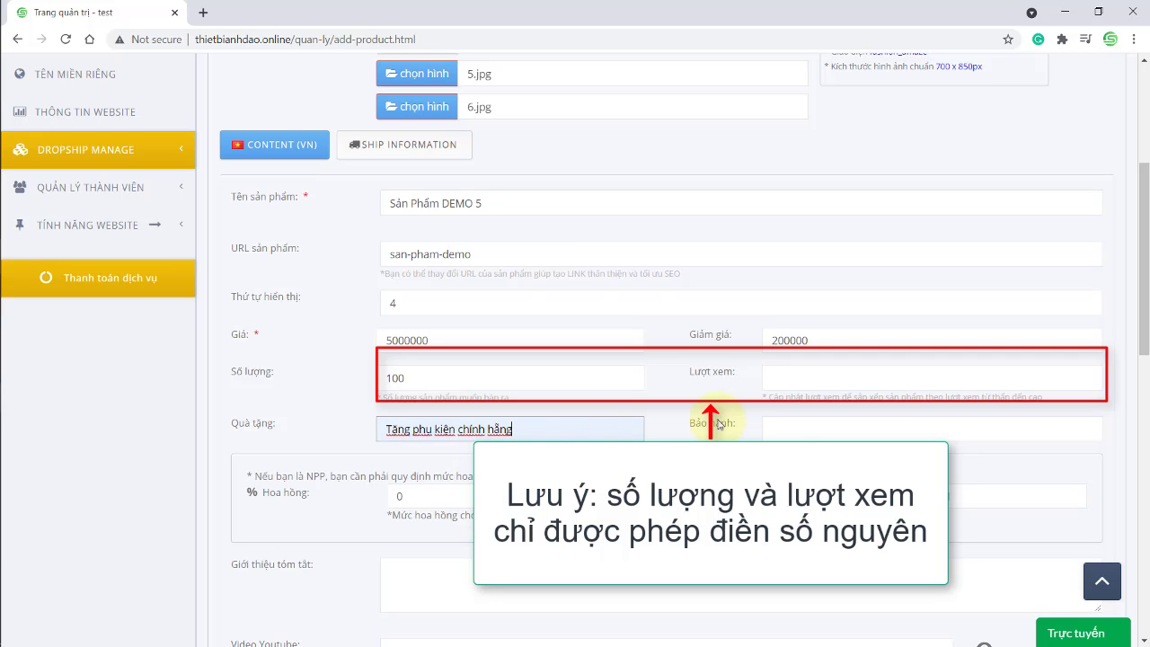
pyautogui.click(770, 428)
pyautogui.click(790, 468)
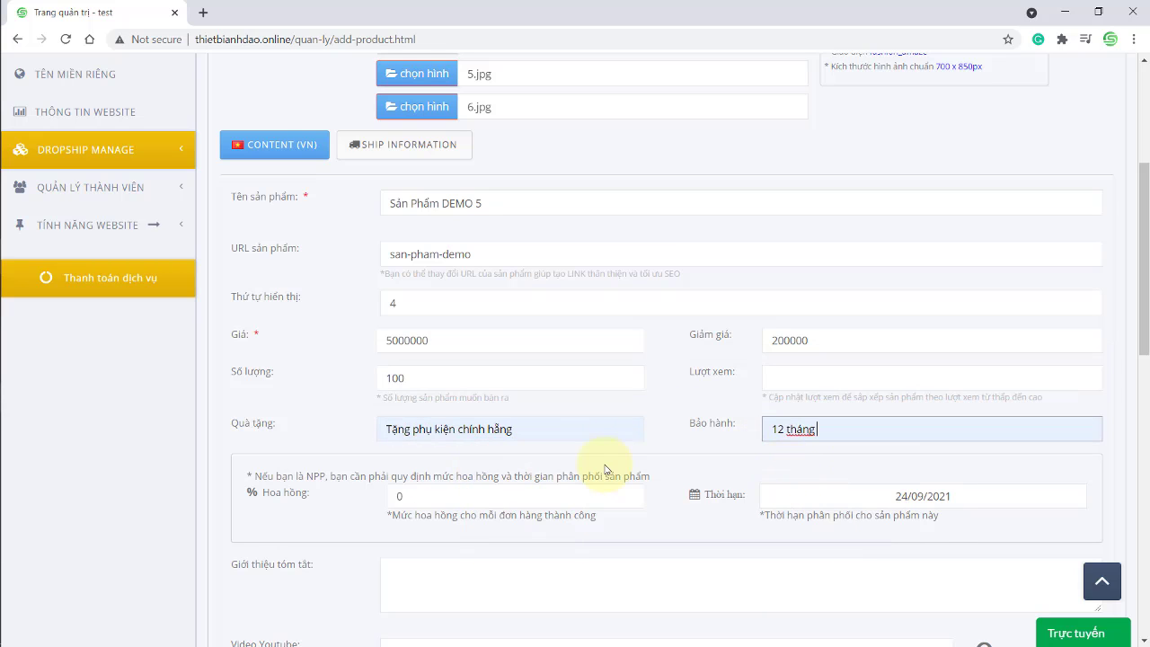
pyautogui.click(669, 436)
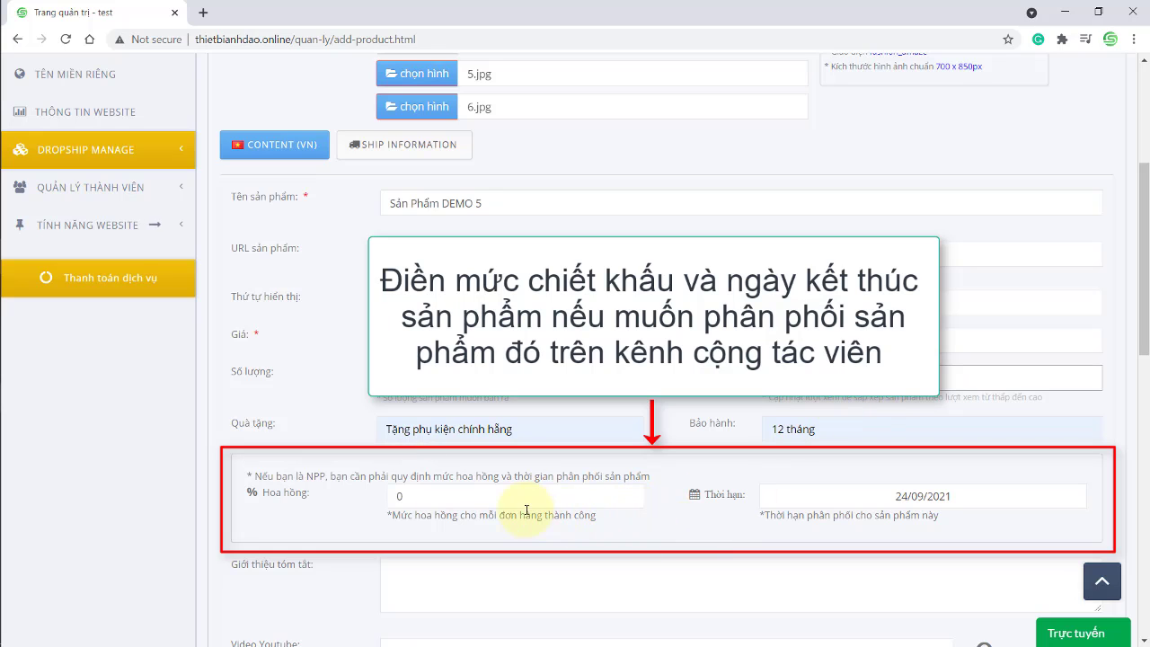
pyautogui.doubleClick(396, 505)
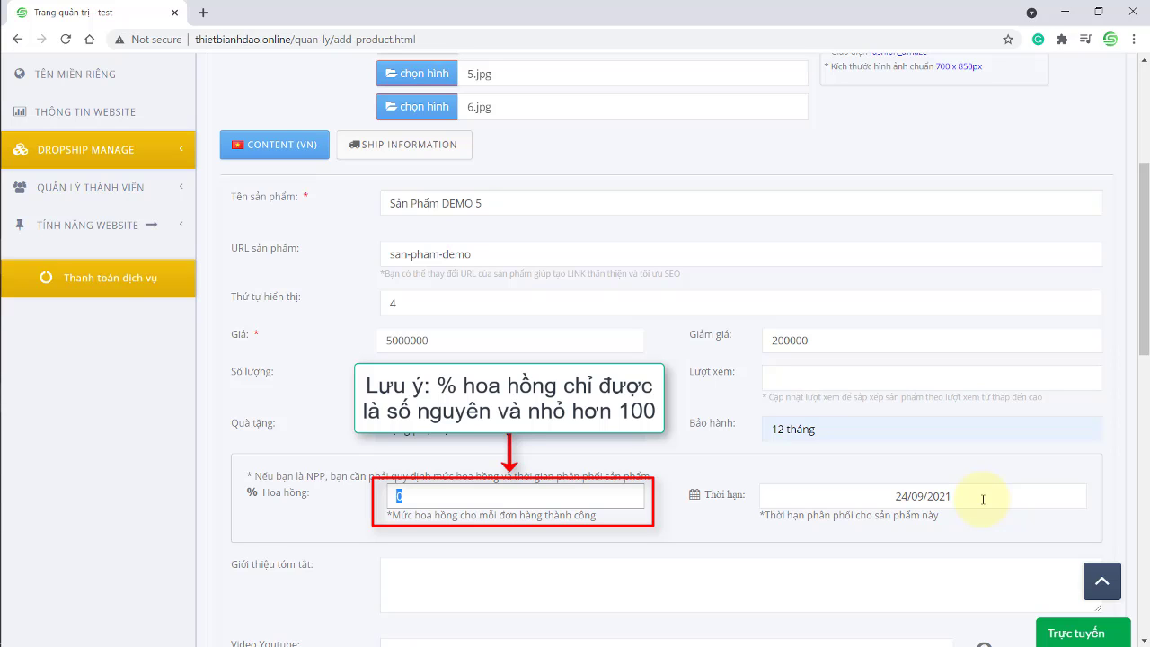
# - Set the product's Youtube video (Video Youtube) to the previously used ID "9hctiXJVLds"
pyautogui.moveTo(1142, 225); pyautogui.dragTo(1142, 334)
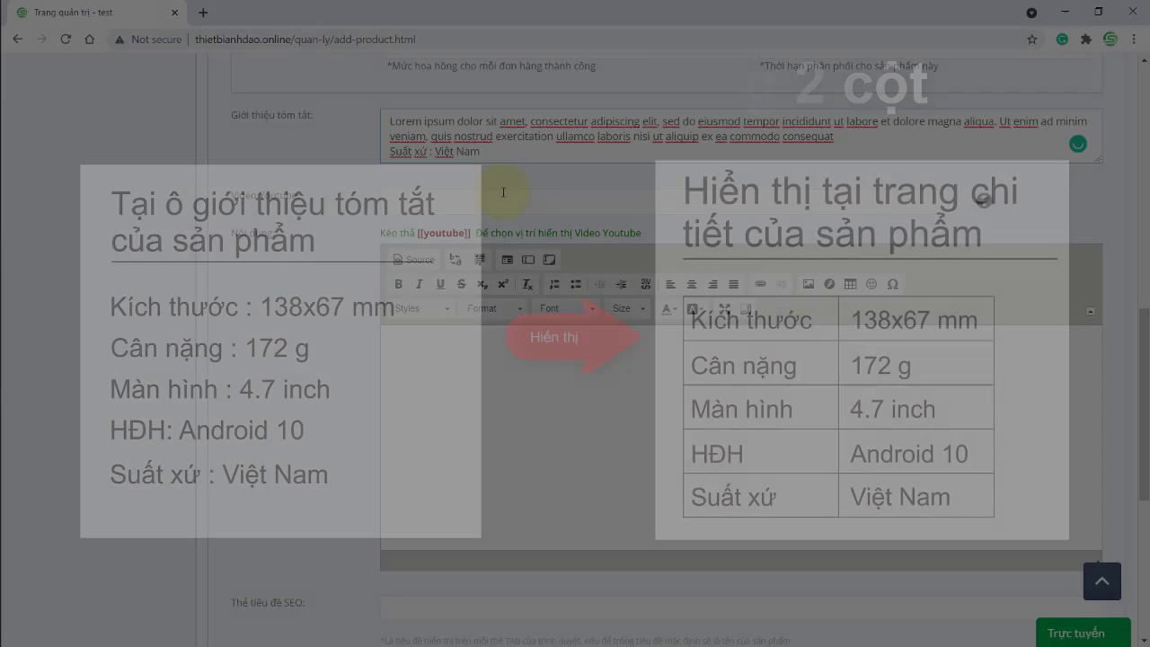
pyautogui.click(503, 192)
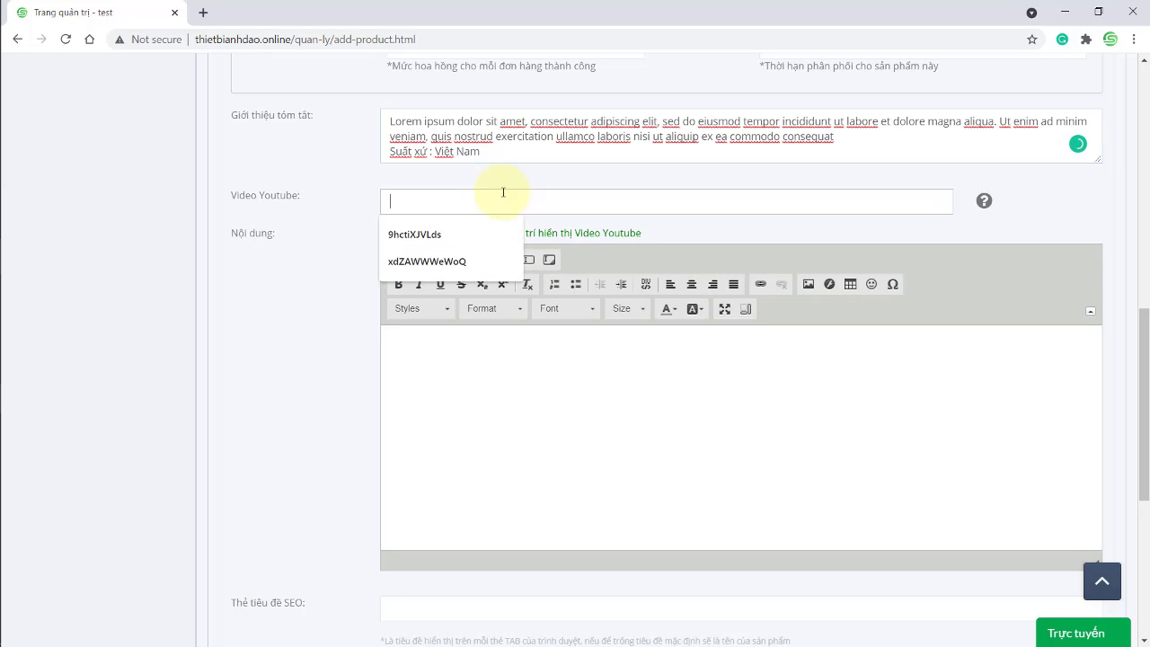
pyautogui.click(459, 235)
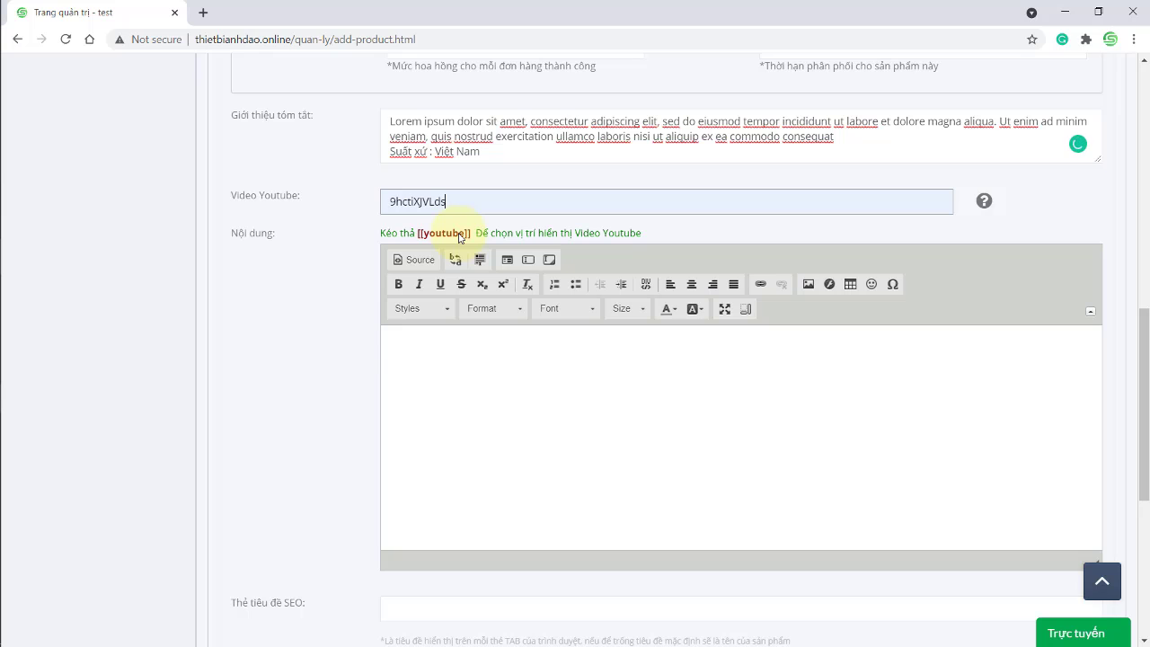
# - Paste the copied detailed product description into the content editor (Nội dung) and review it through to the [[youtube]] placeholder
pyautogui.click(523, 382)
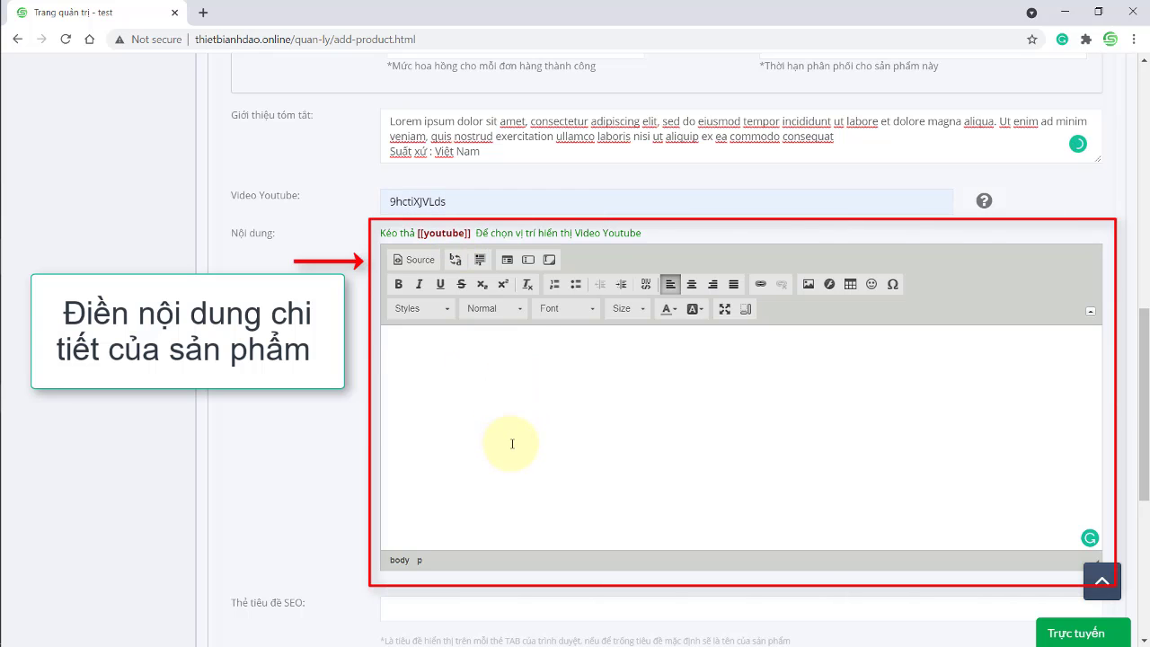
pyautogui.hotkey('ctrl', 'v')
pyautogui.click(737, 374)
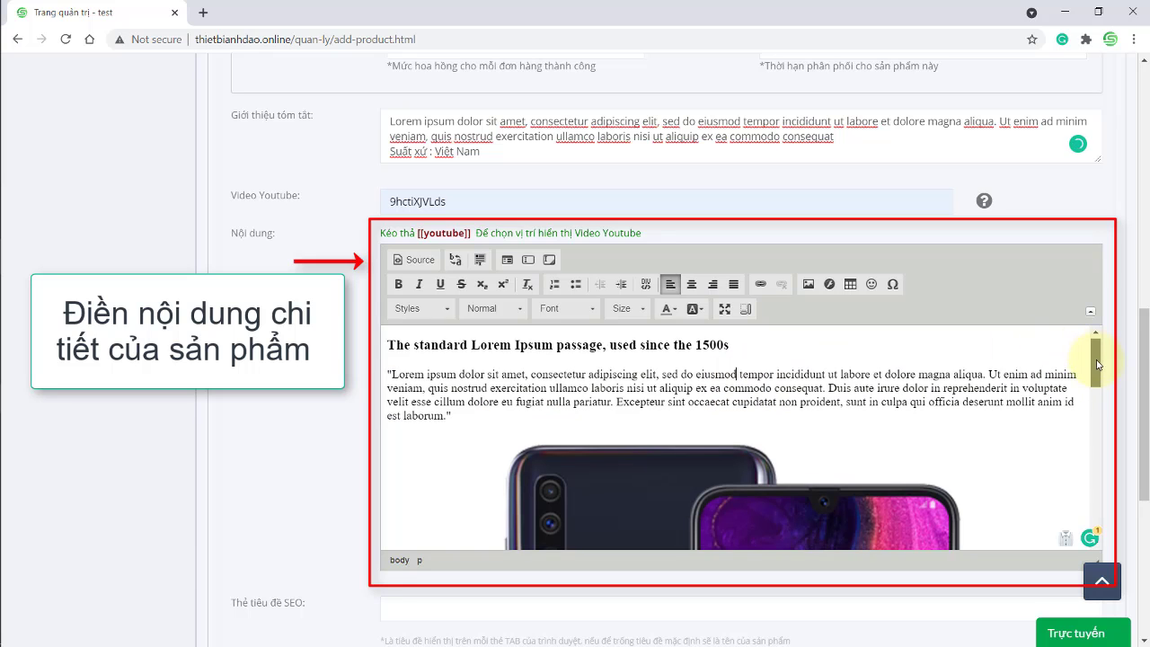
pyautogui.moveTo(1097, 363); pyautogui.dragTo(1131, 537)
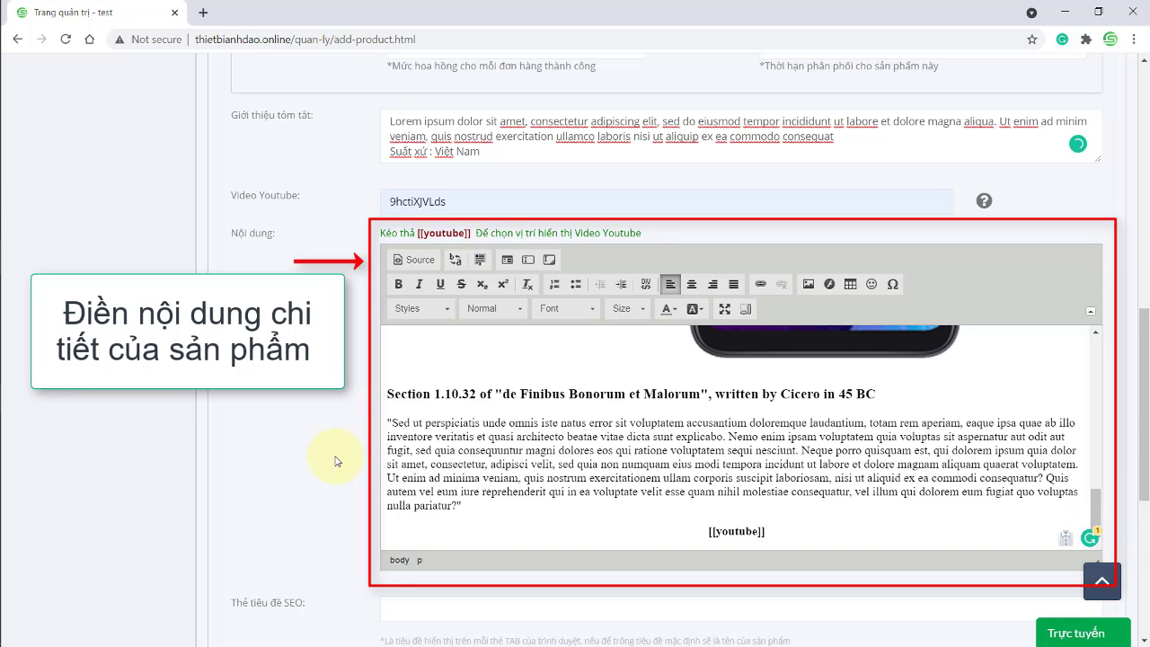
# - Run the content SEO check (Kiểm tra SEO nội dung) and review the SEO title's rating and the overall quality score
pyautogui.scroll(-5, 335, 461)
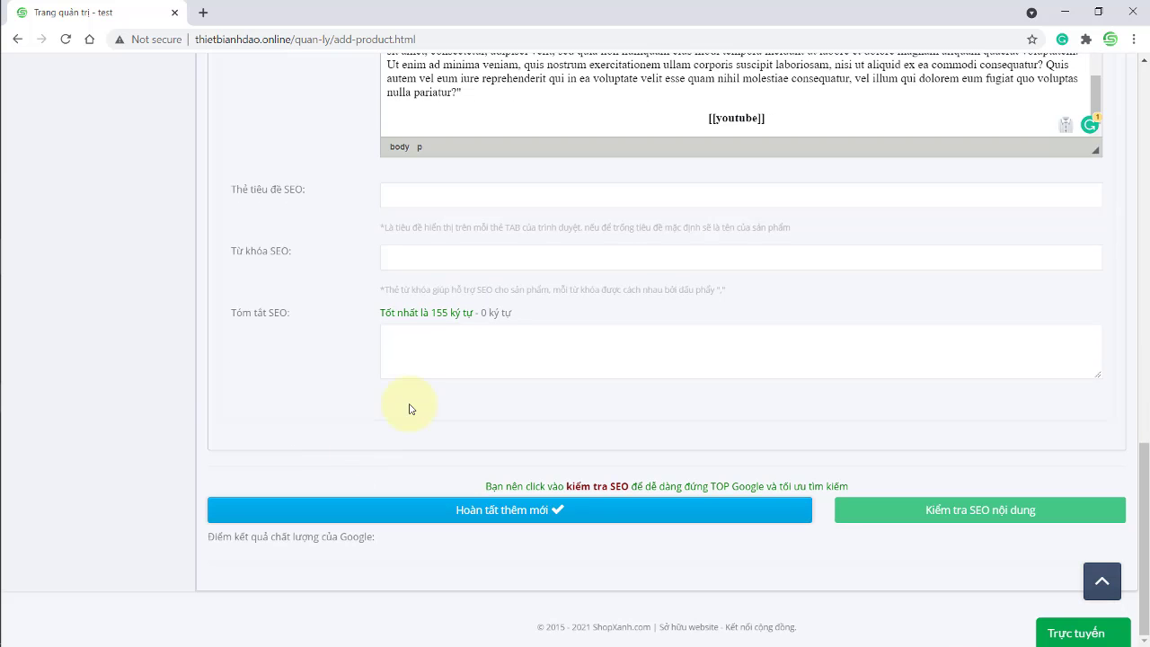
pyautogui.click(977, 519)
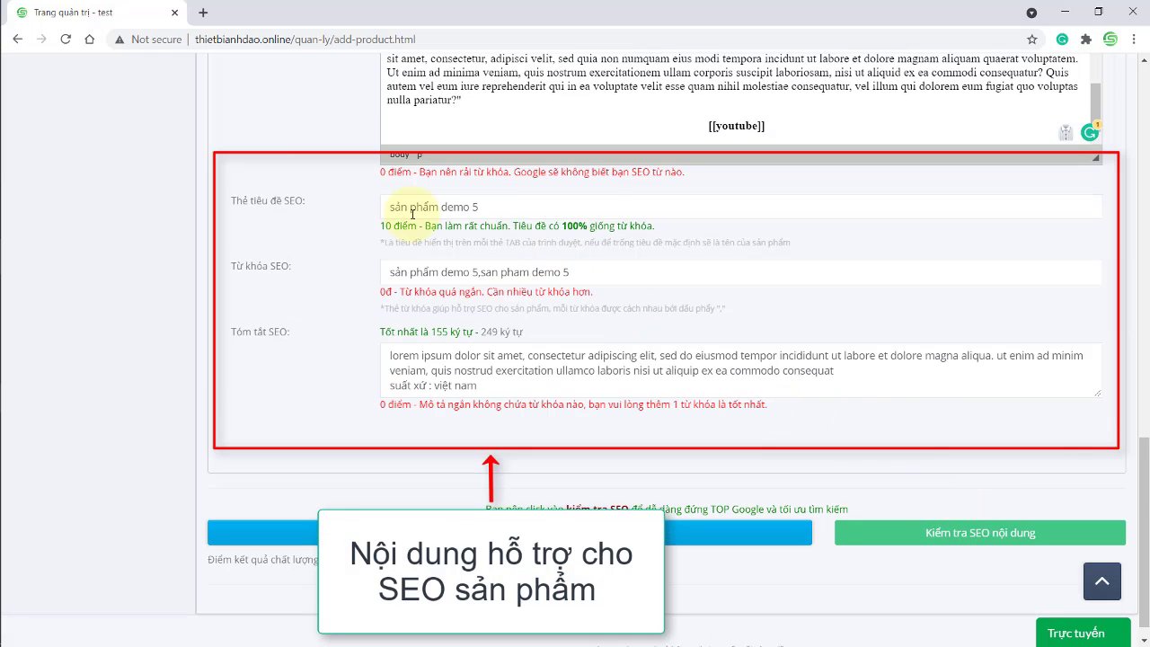
pyautogui.moveTo(378, 231); pyautogui.dragTo(728, 237)
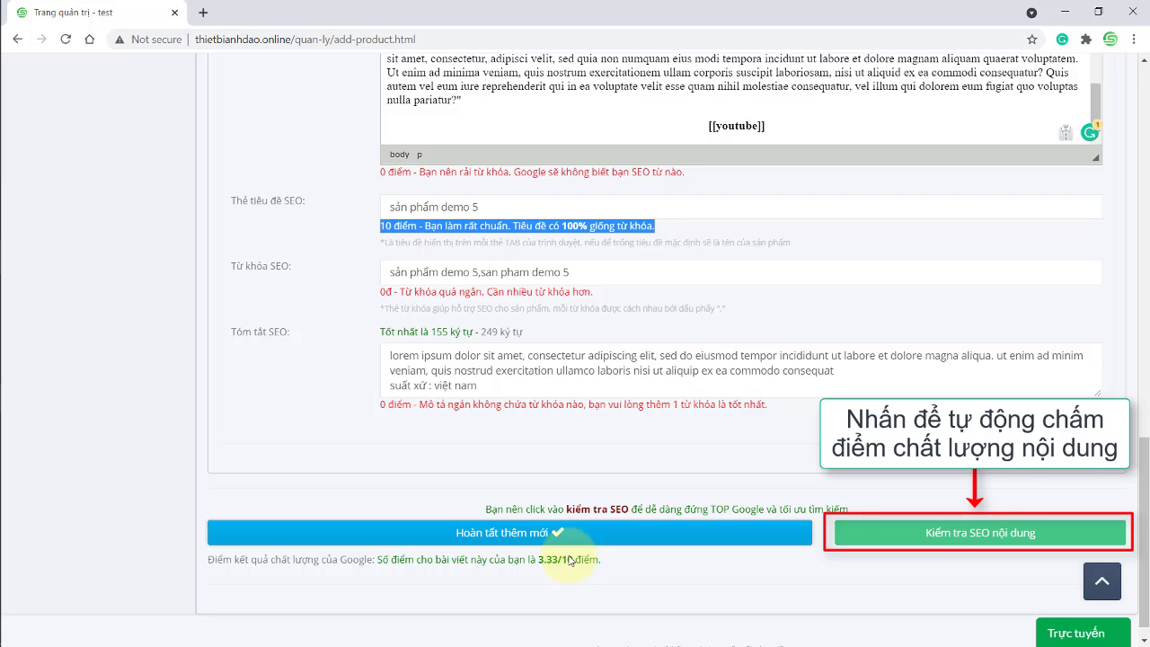
pyautogui.moveTo(378, 560); pyautogui.dragTo(617, 565)
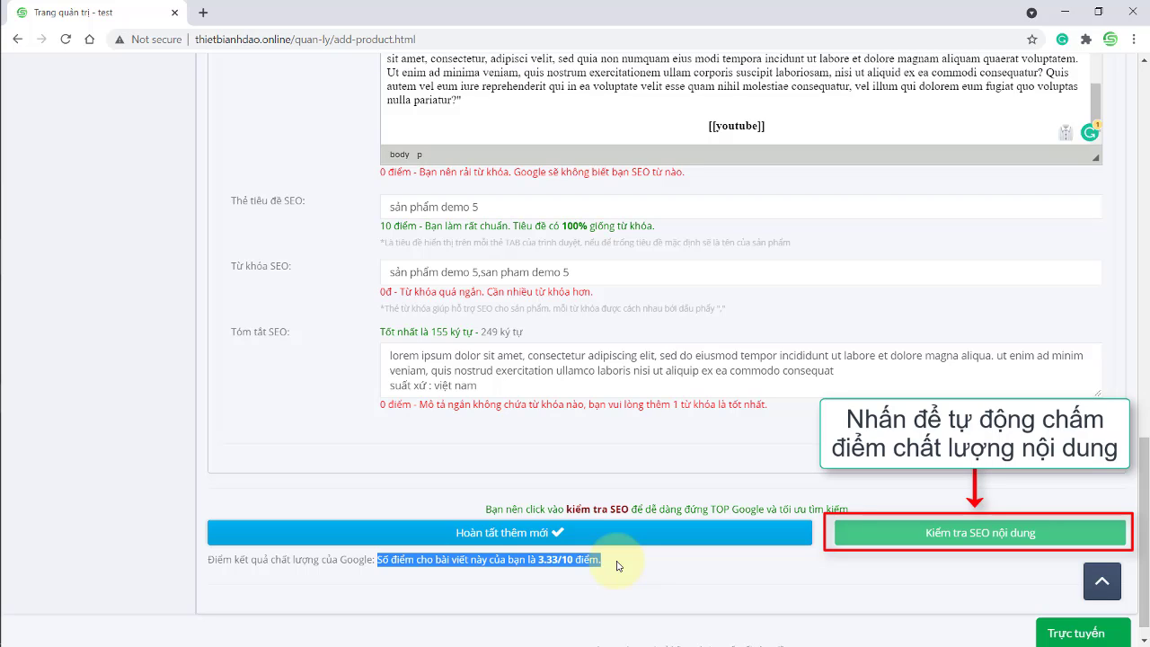
pyautogui.click(648, 585)
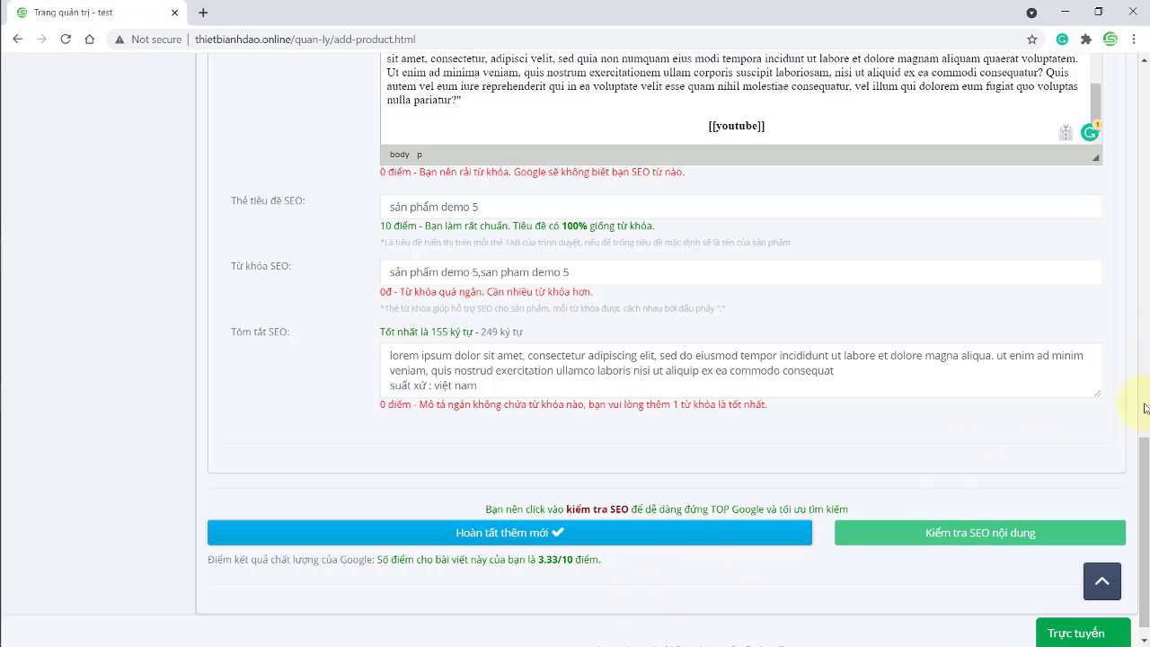
# - In the product's shipping information, choose Giao Hàng Tiết Kiệm as the carrier (Nhà vận chuyển) and check the pickup address
pyautogui.moveTo(1144, 449); pyautogui.dragTo(1139, 72)
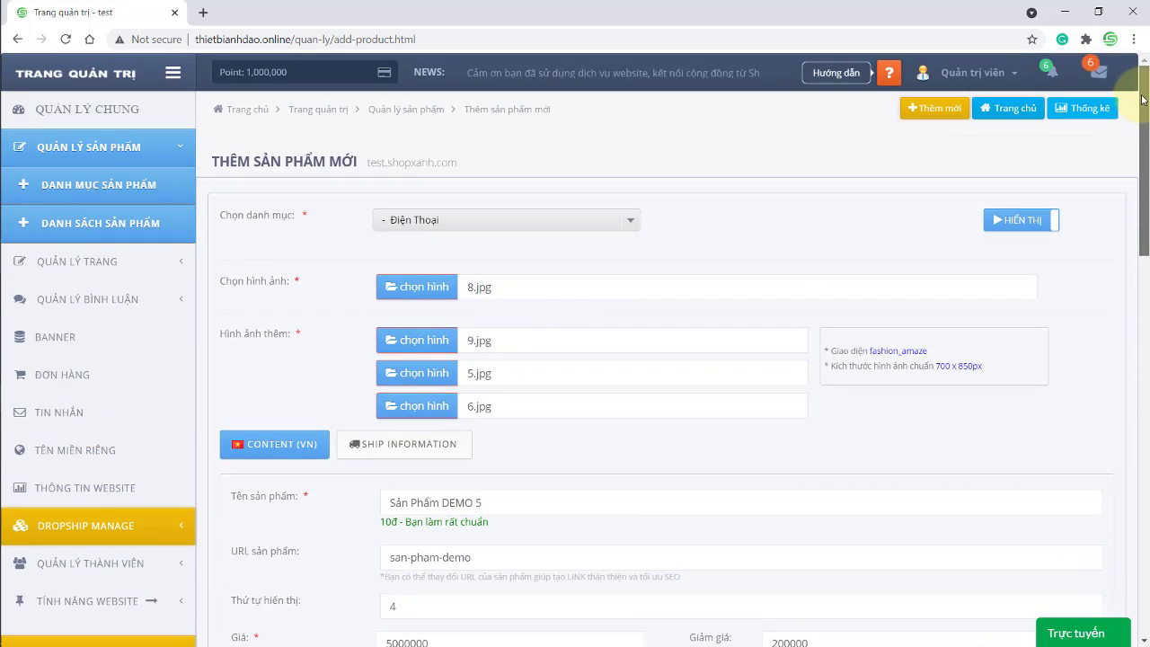
pyautogui.click(438, 446)
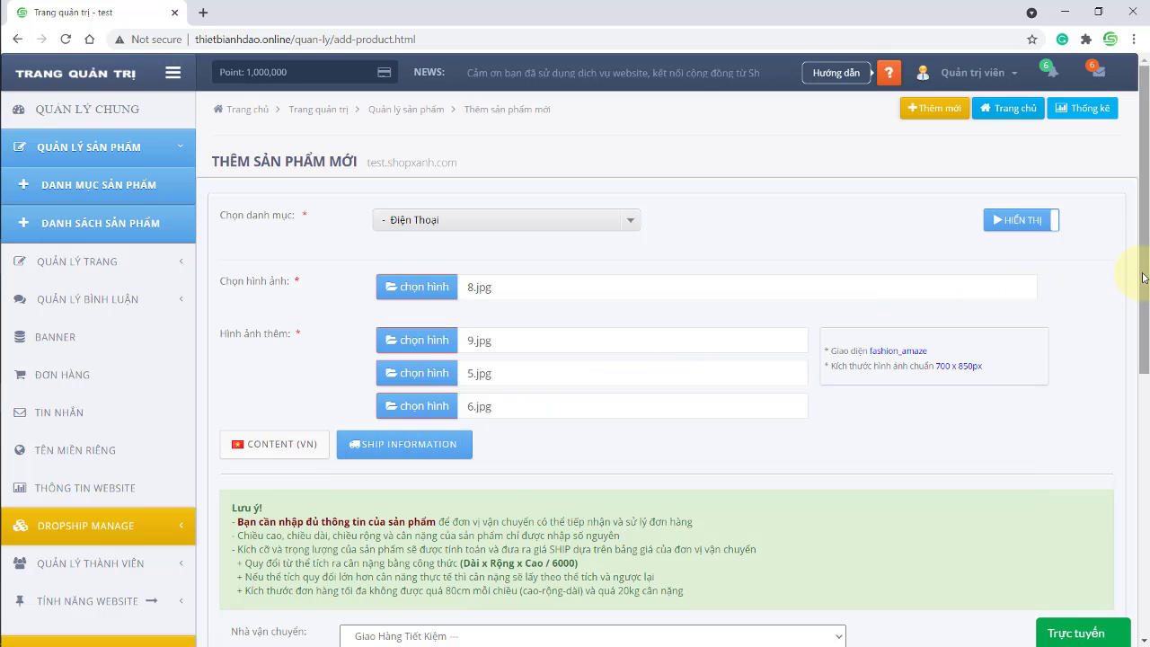
pyautogui.moveTo(1144, 266); pyautogui.dragTo(1147, 453)
pyautogui.click(474, 281)
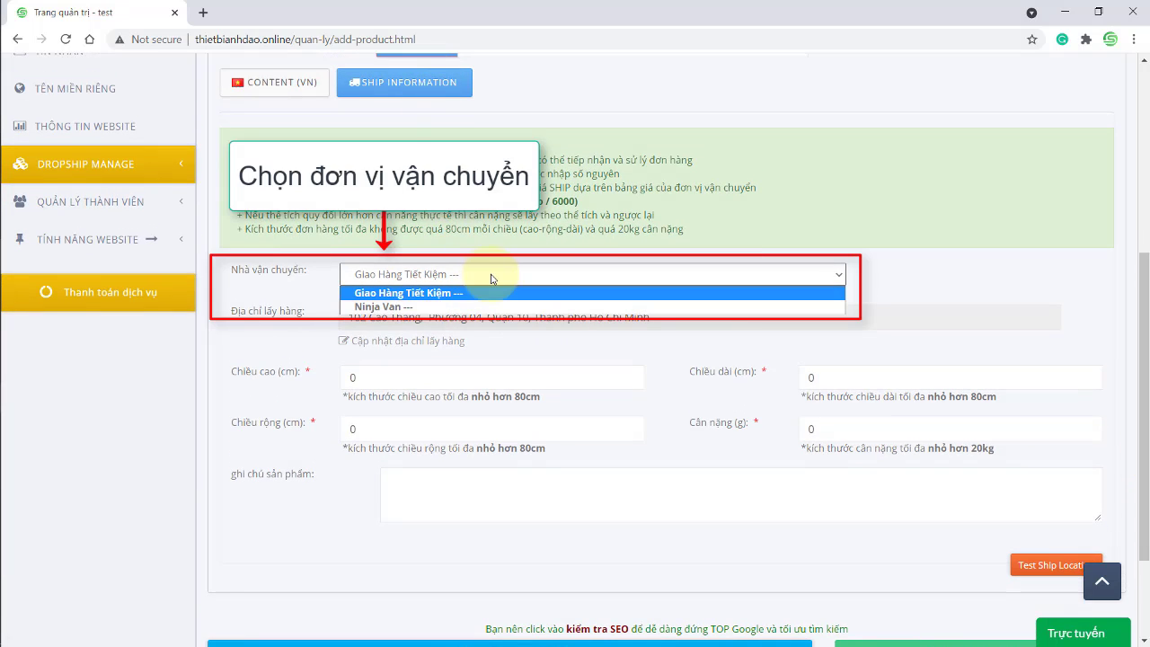
pyautogui.click(466, 305)
pyautogui.click(482, 274)
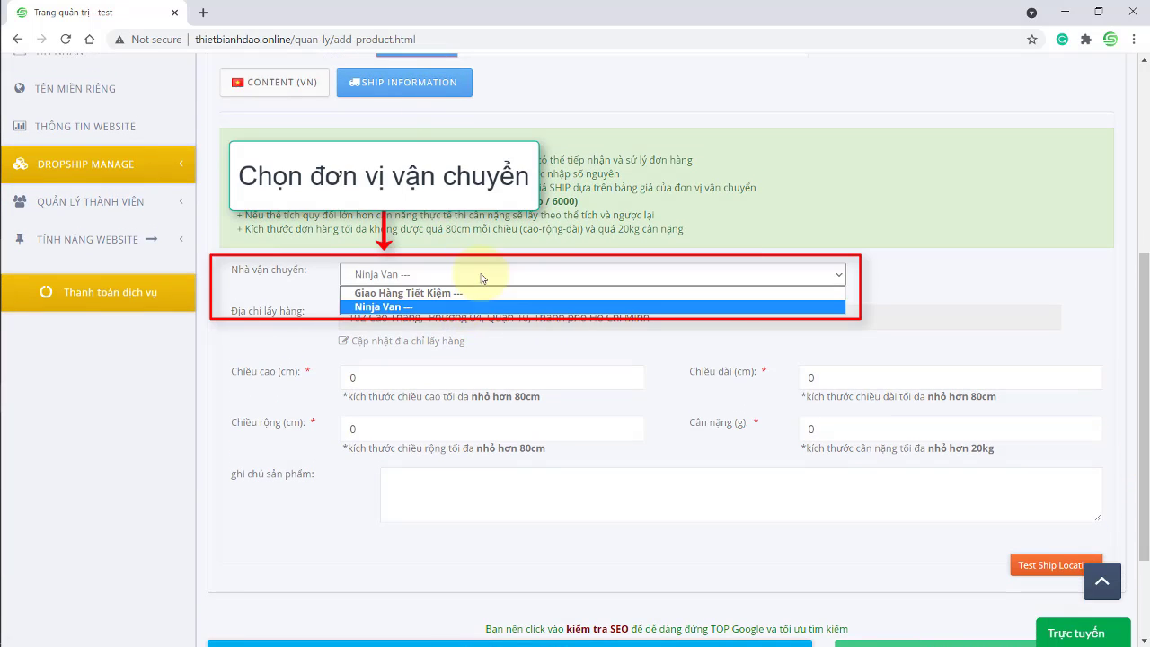
pyautogui.click(475, 293)
pyautogui.moveTo(675, 319); pyautogui.dragTo(344, 317)
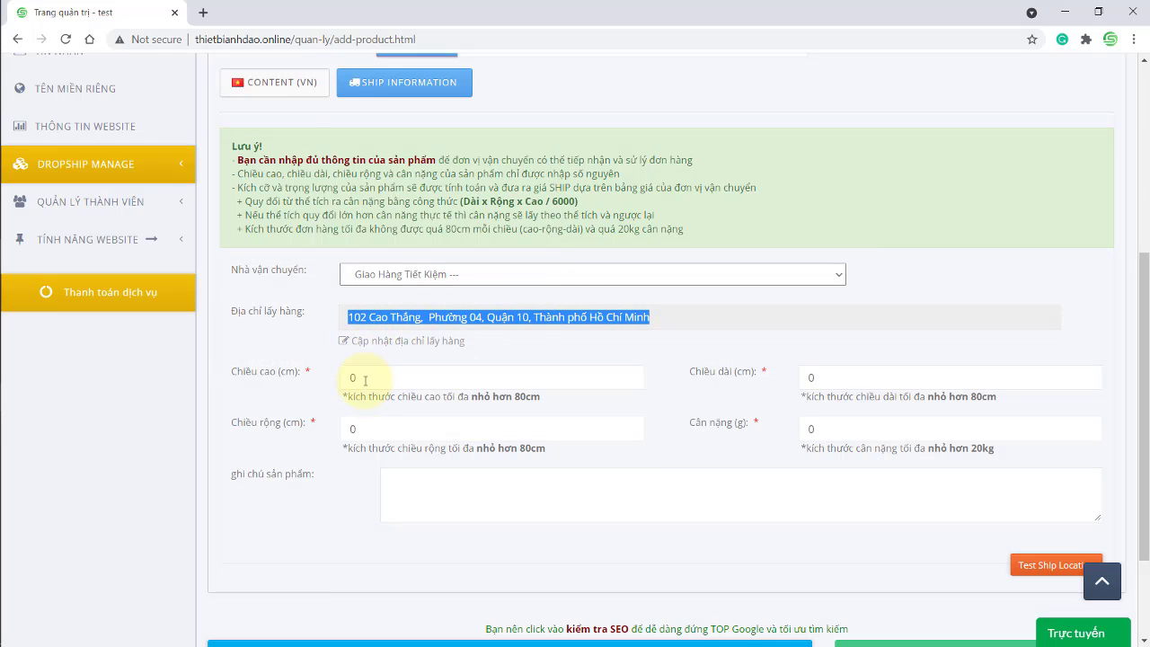
pyautogui.click(462, 507)
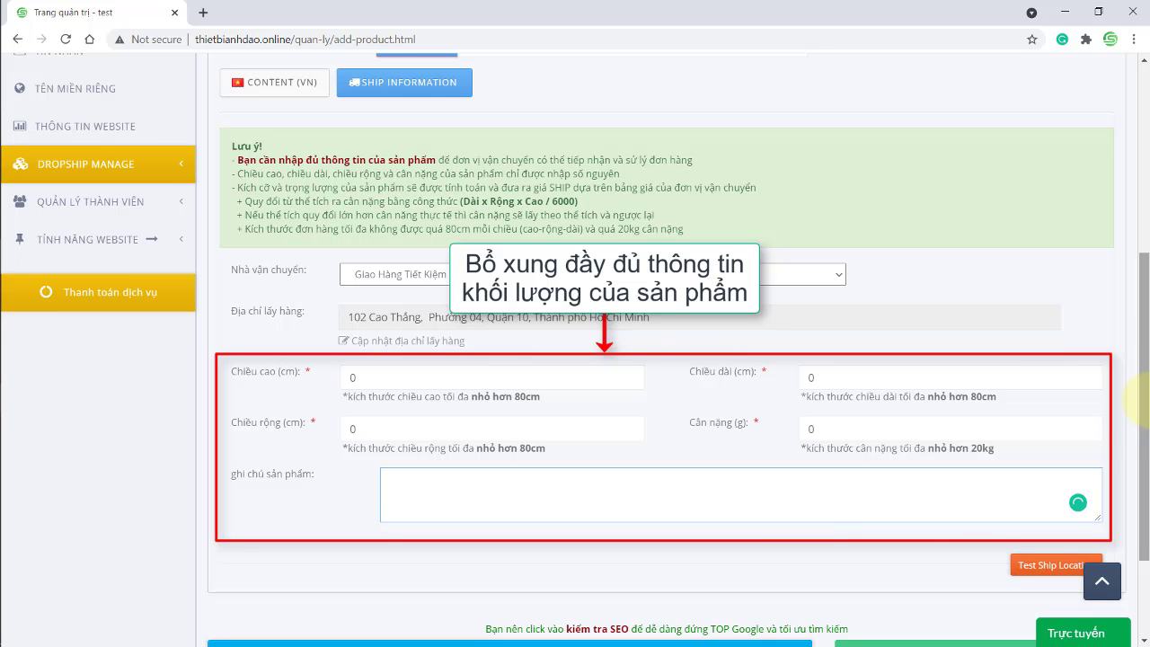
# - Submit the new product (Hoàn tất thêm mới) and check the "Sản Phẩm DEMO 5" entry in the product list
pyautogui.scroll(-3, 1128, 404)
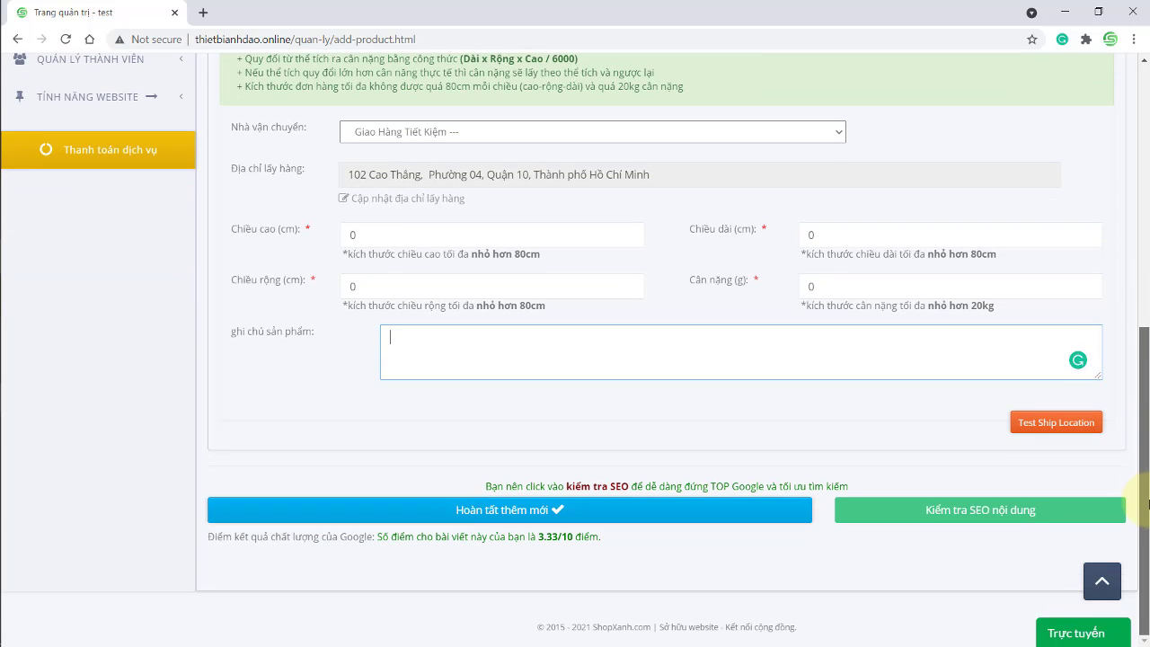
pyautogui.click(560, 510)
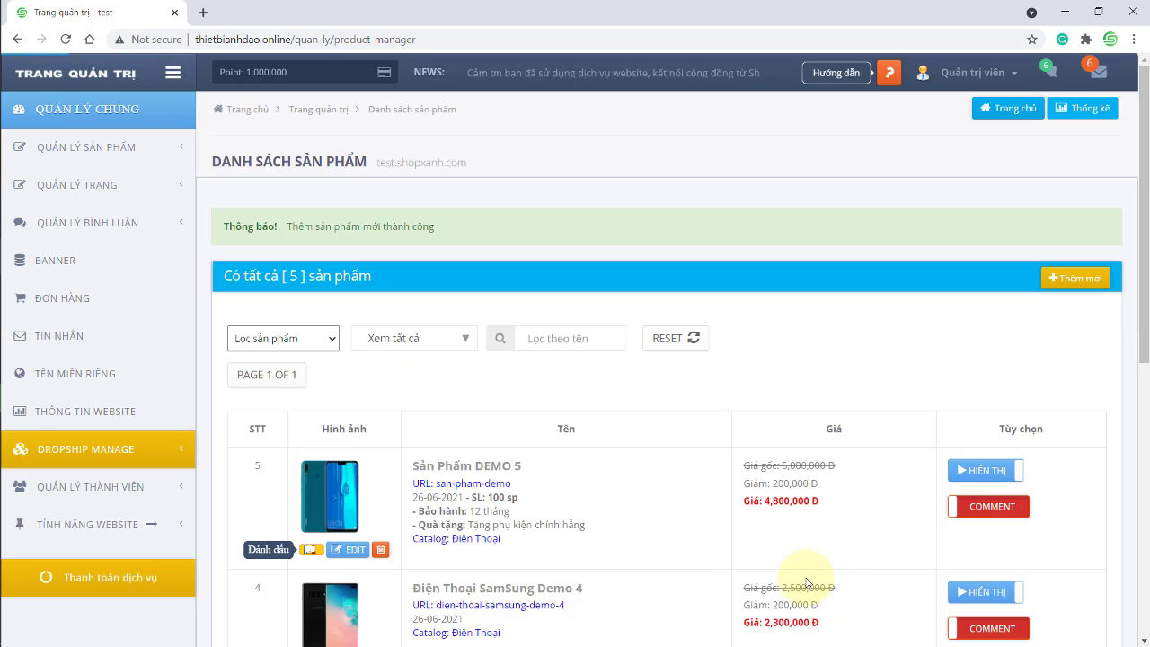
pyautogui.moveTo(538, 466); pyautogui.dragTo(411, 467)
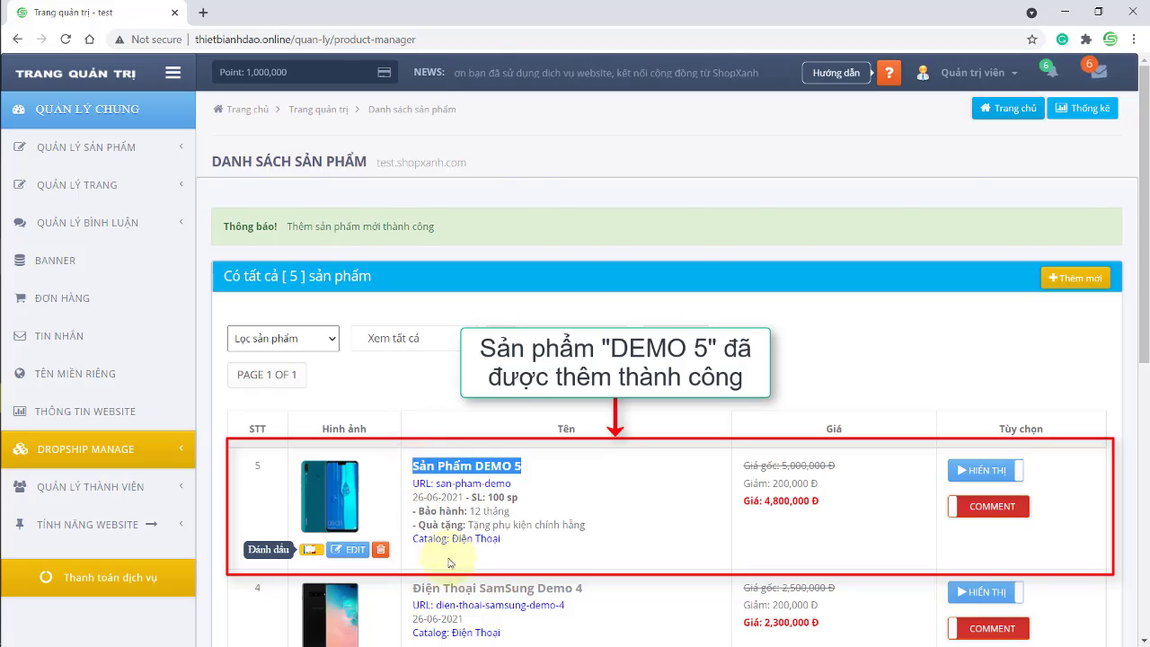